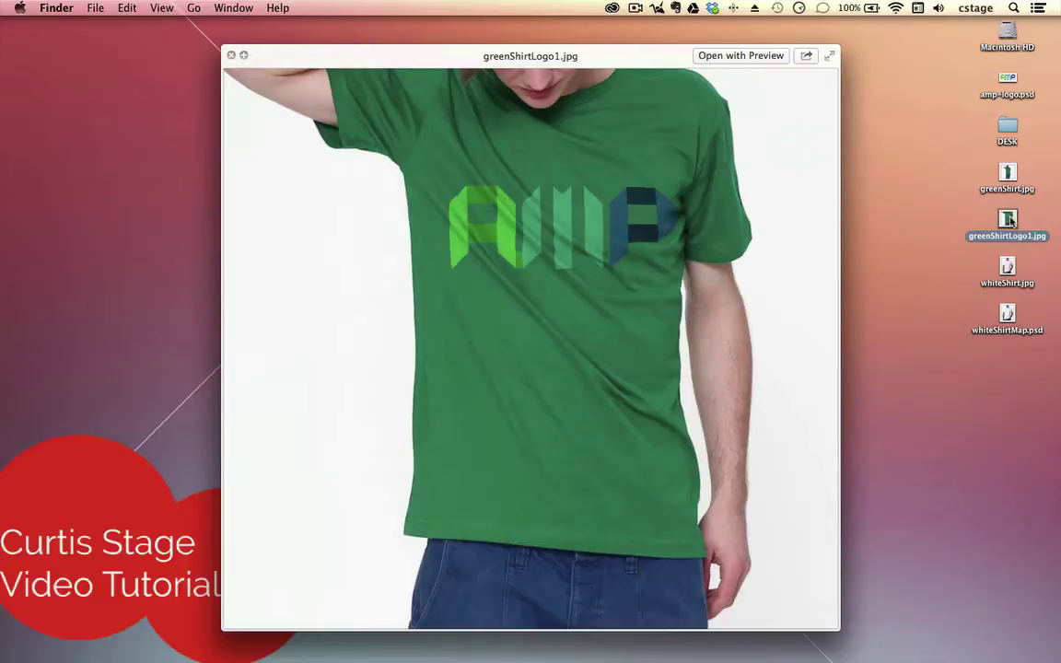
Close the finished-shirt preview and bring Photoshop forward with greenShirtMap.psd open.
{"action": "left_click", "coordinate": [231, 55]}
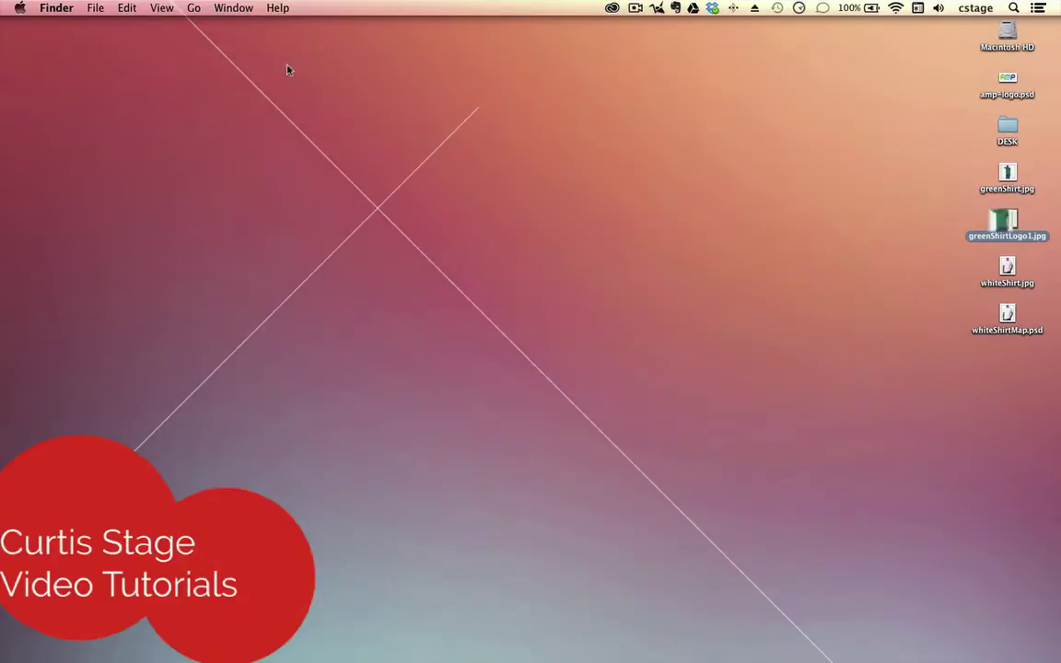
{"action": "left_click", "coordinate": [911, 213]}
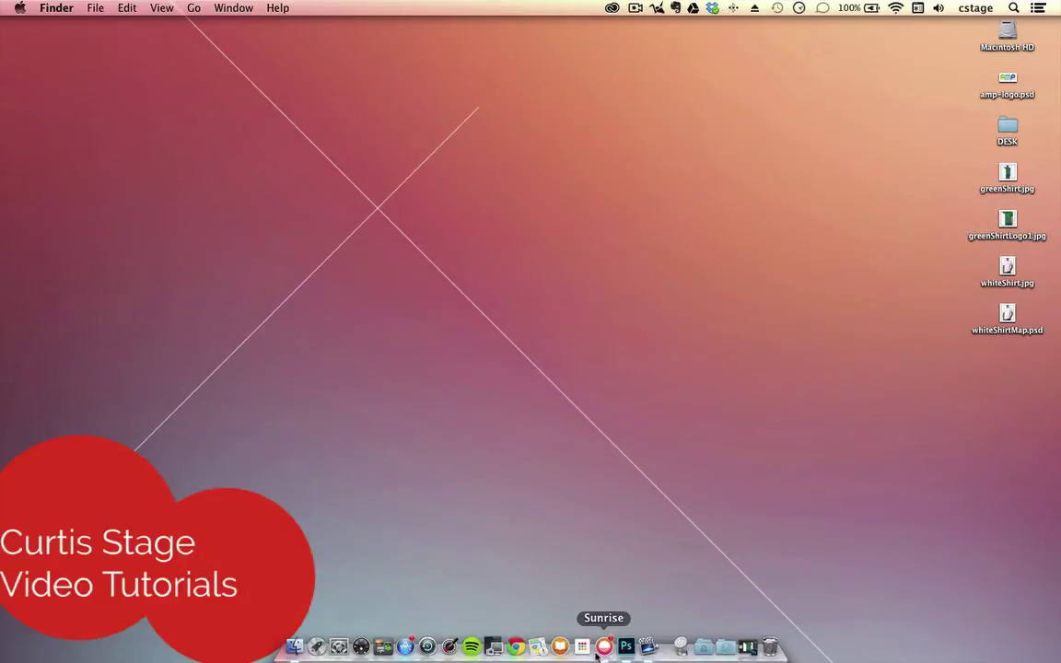
{"action": "left_click", "coordinate": [626, 647]}
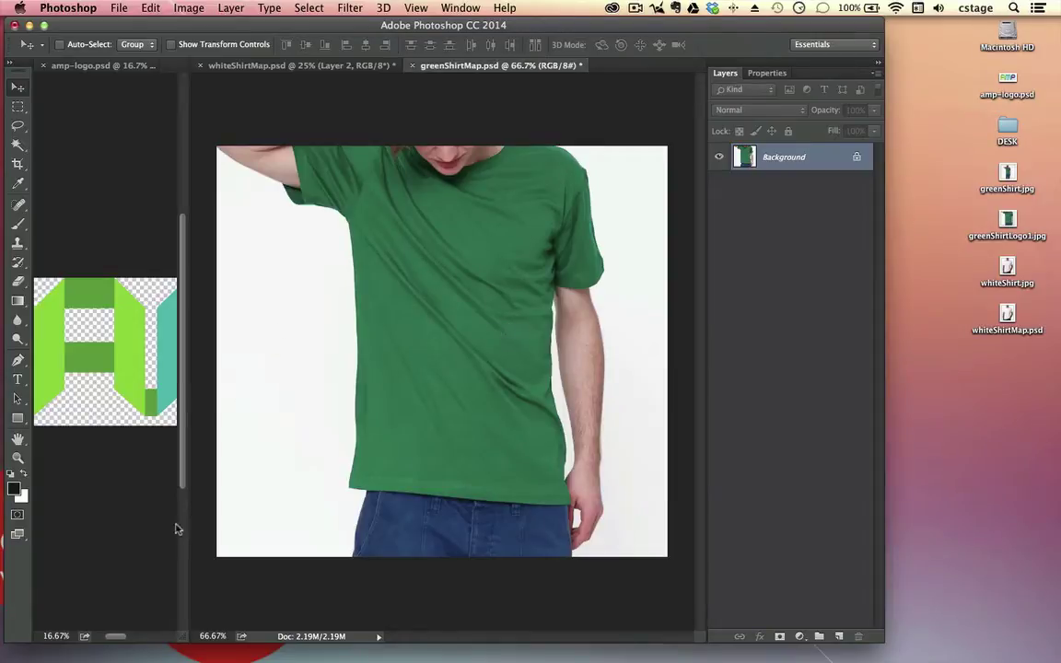
Resize the logo and shirt panes and the window, then add Layer 1 above the Background.
{"action": "left_click_drag", "start_coordinate": [232, 509], "coordinate": [483, 494]}
{"action": "left_click_drag", "start_coordinate": [399, 493], "coordinate": [265, 490]}
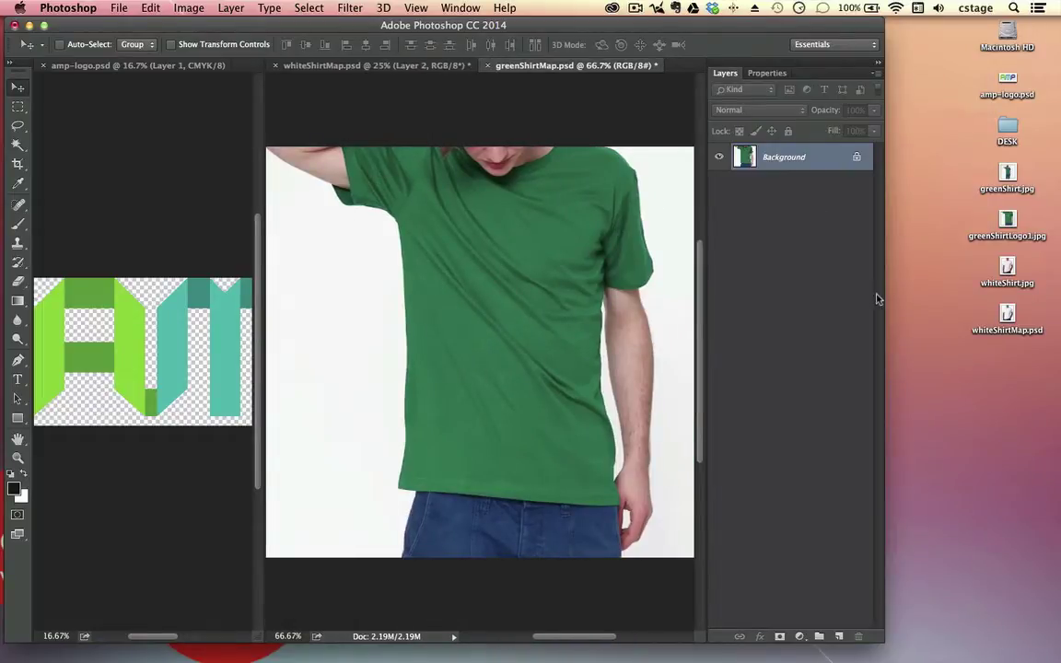
{"action": "left_click_drag", "start_coordinate": [885, 293], "coordinate": [1022, 293]}
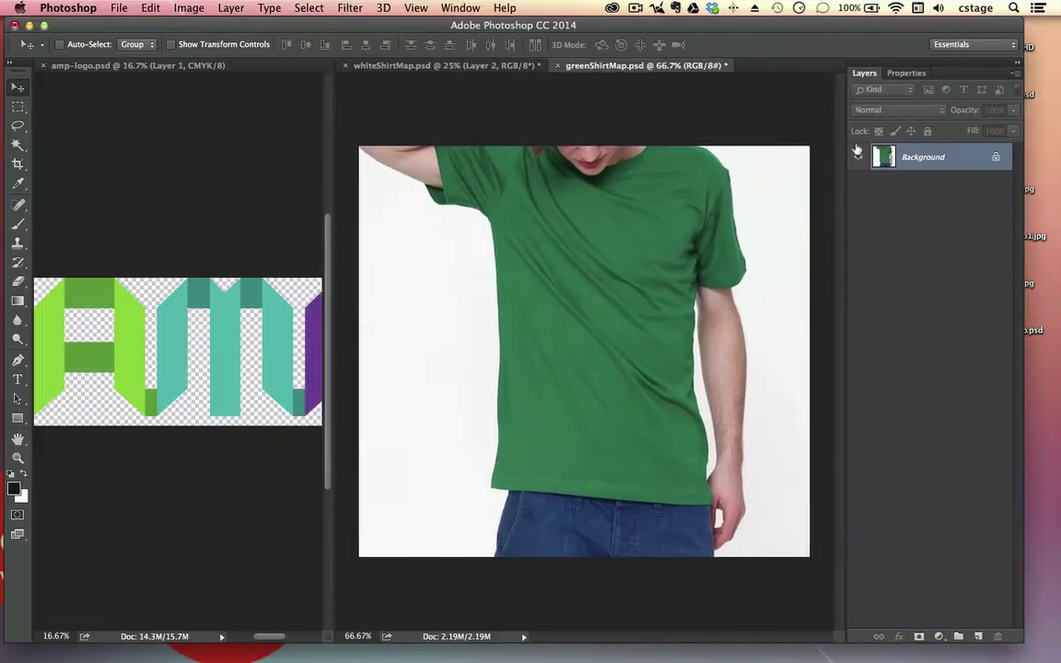
{"action": "left_click", "coordinate": [978, 637]}
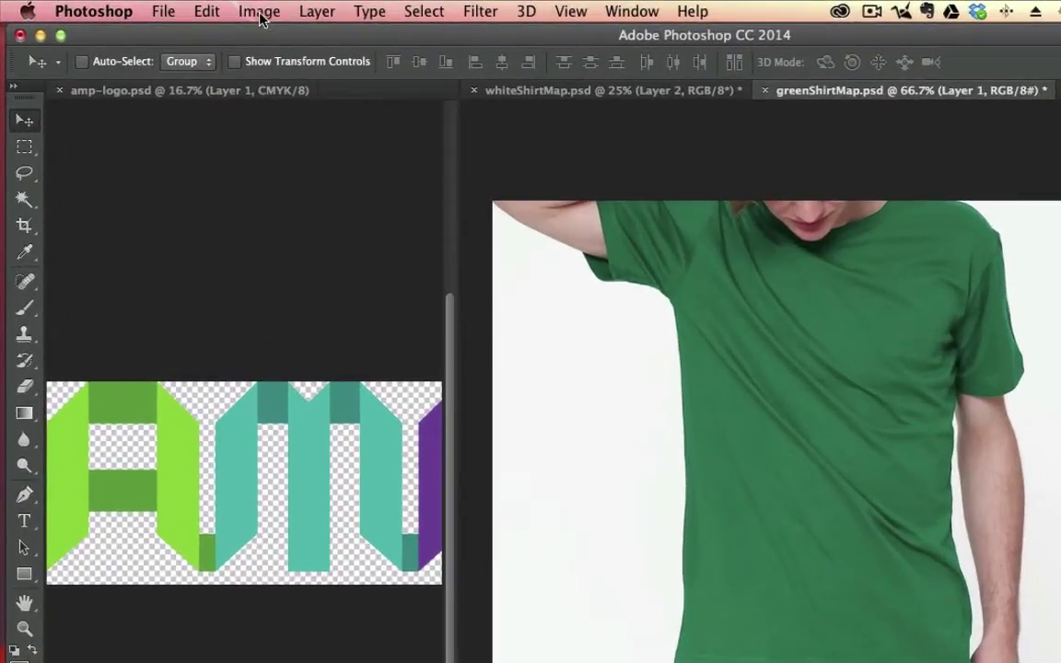
Desaturate the shirt layer to greyscale.
{"action": "left_click", "coordinate": [260, 12]}
{"action": "mouse_move", "coordinate": [262, 74]}
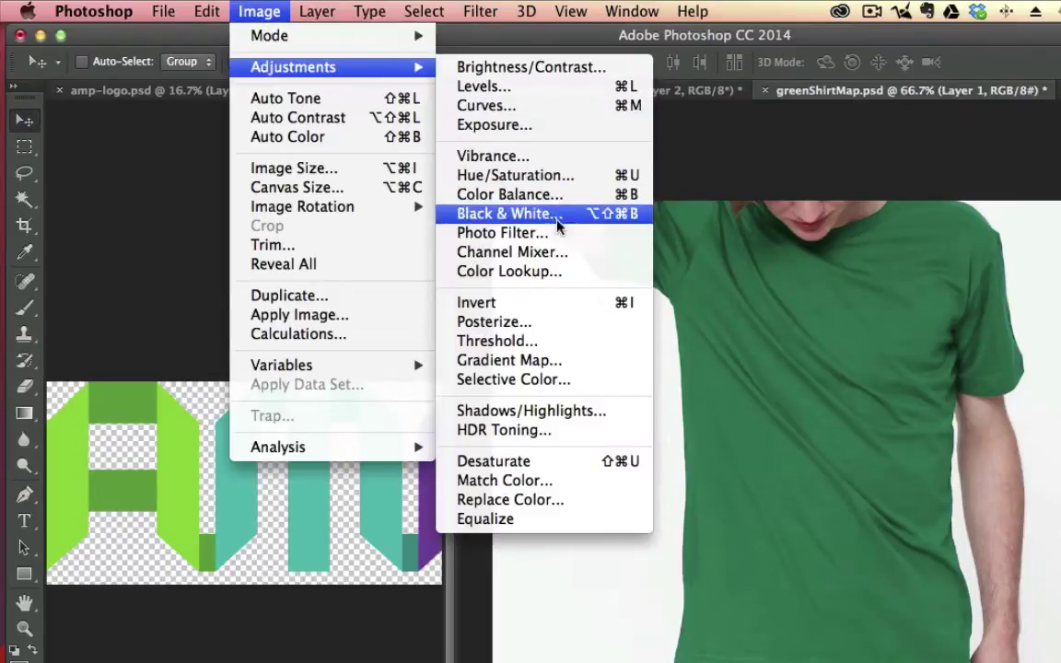
{"action": "left_click", "coordinate": [523, 461]}
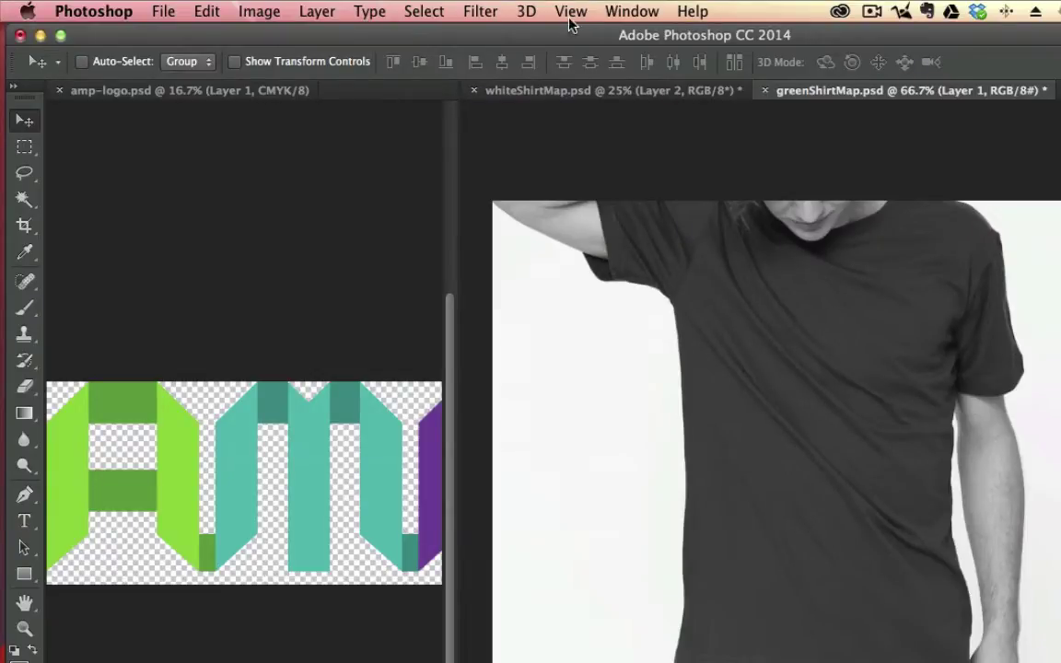
Apply a Gaussian Blur with a radius of about 1.6 pixels.
{"action": "left_click", "coordinate": [480, 11]}
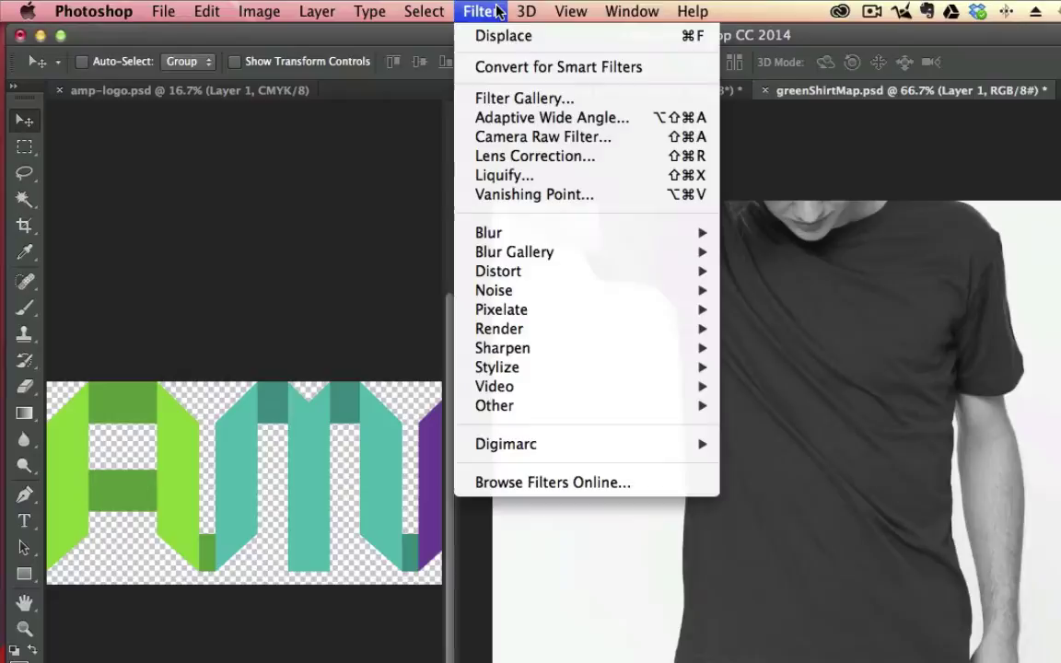
{"action": "mouse_move", "coordinate": [525, 238]}
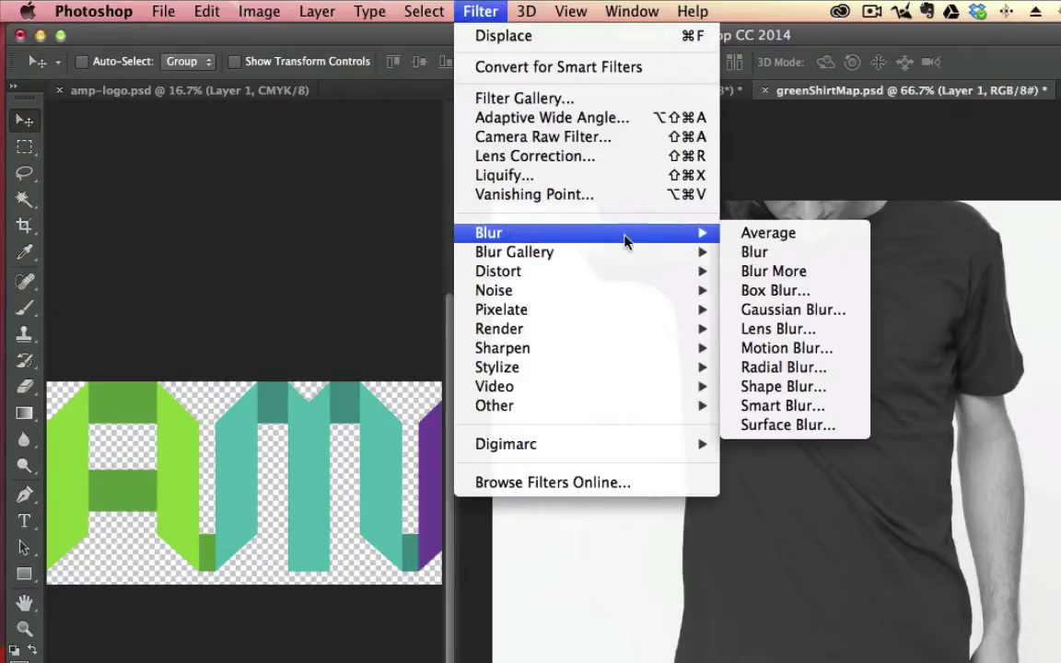
{"action": "left_click", "coordinate": [783, 311]}
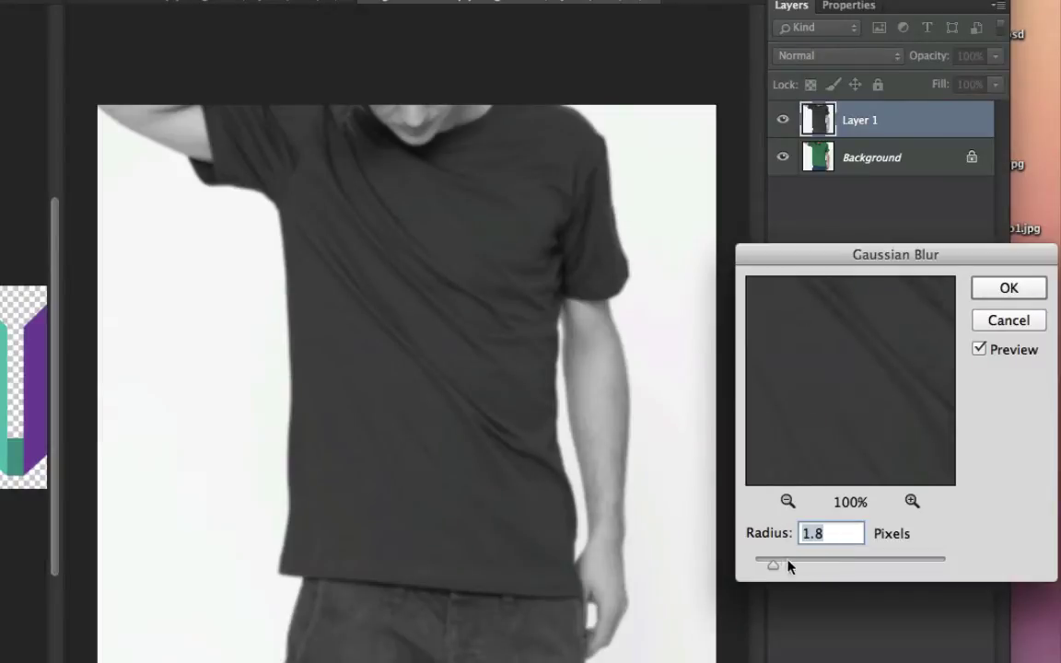
{"action": "left_click_drag", "start_coordinate": [816, 260], "coordinate": [770, 266]}
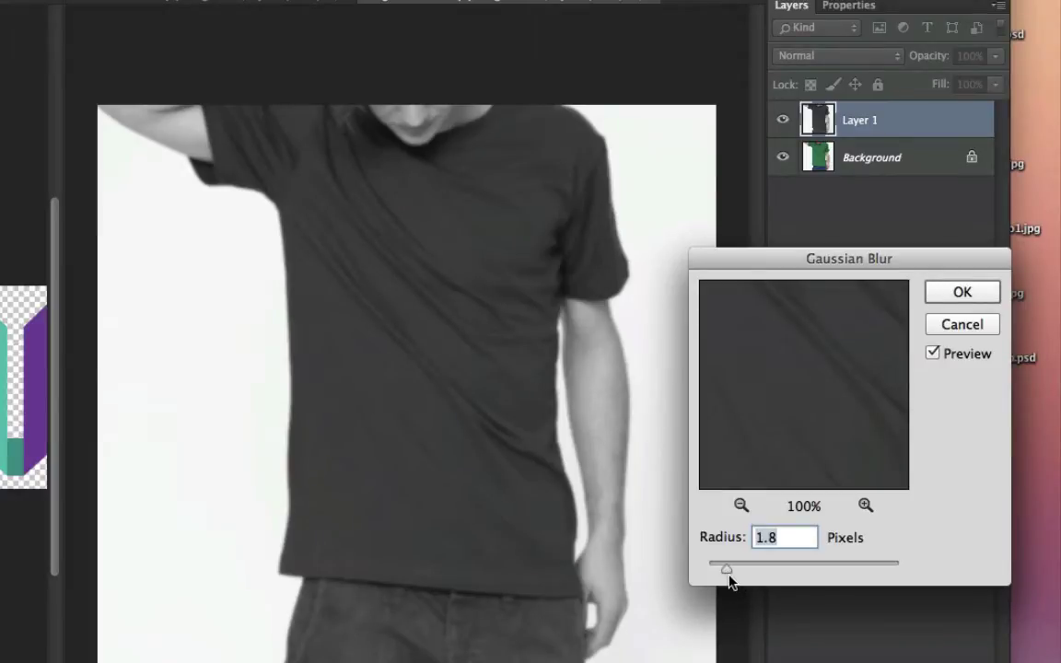
{"action": "left_click_drag", "start_coordinate": [728, 575], "coordinate": [725, 574]}
{"action": "left_click", "coordinate": [961, 293]}
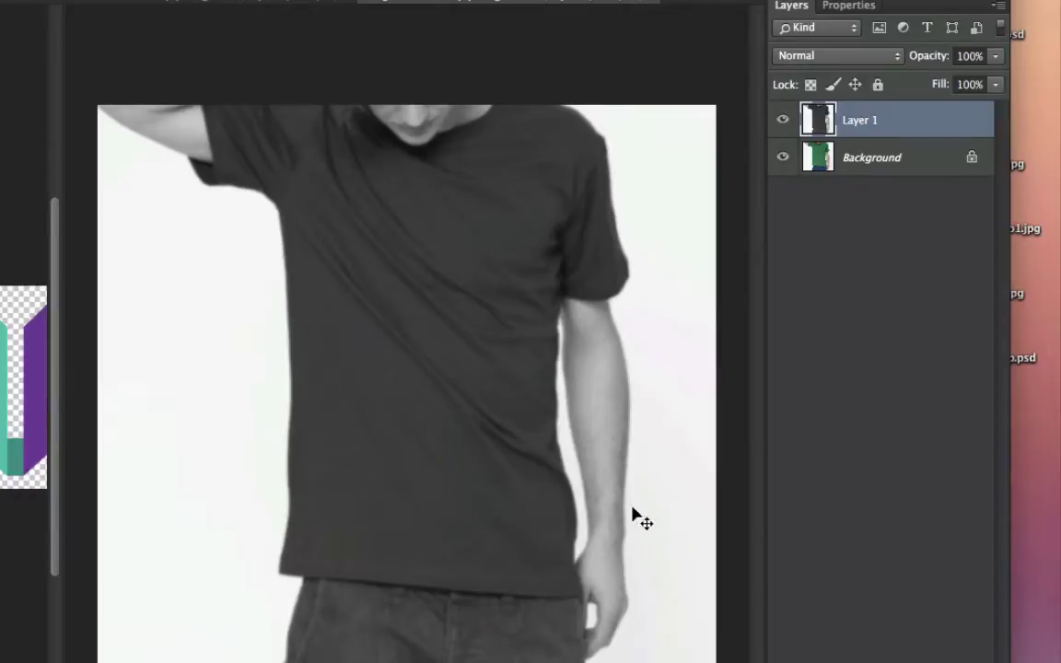
Save a copy named greenShirtMap2.psd by adding 2 to the file name.
{"action": "left_click", "coordinate": [163, 11]}
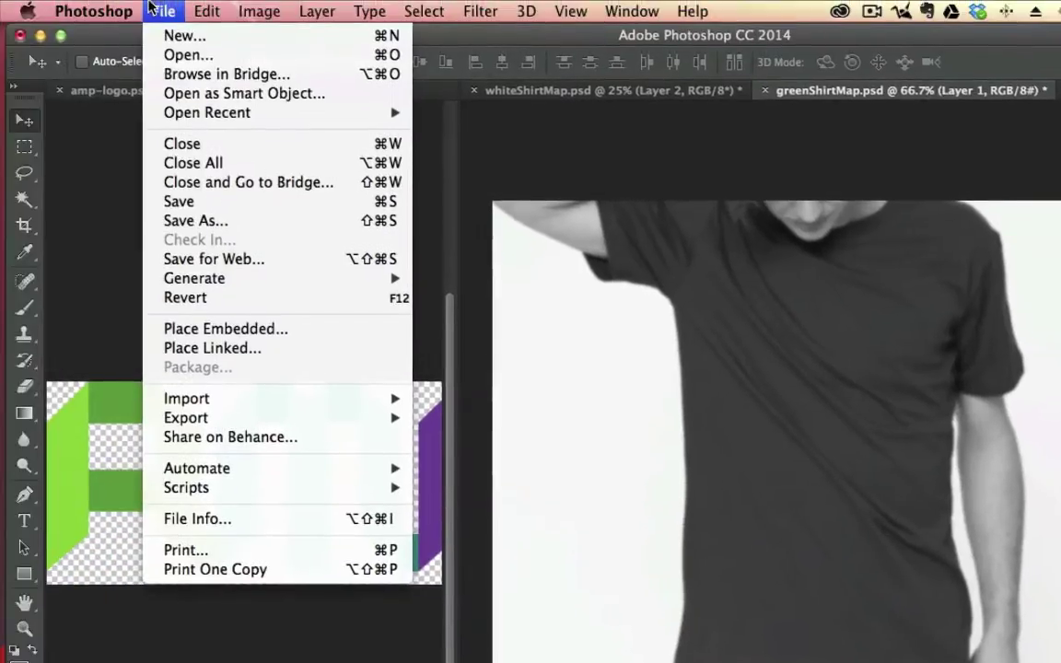
{"action": "left_click", "coordinate": [358, 224]}
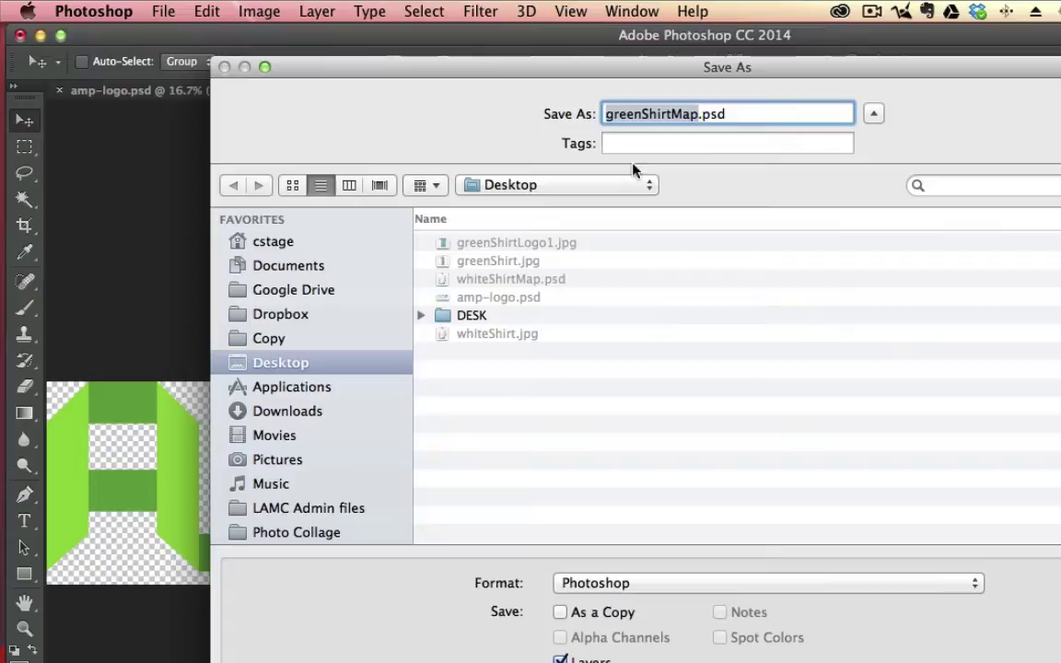
{"action": "left_click", "coordinate": [629, 108]}
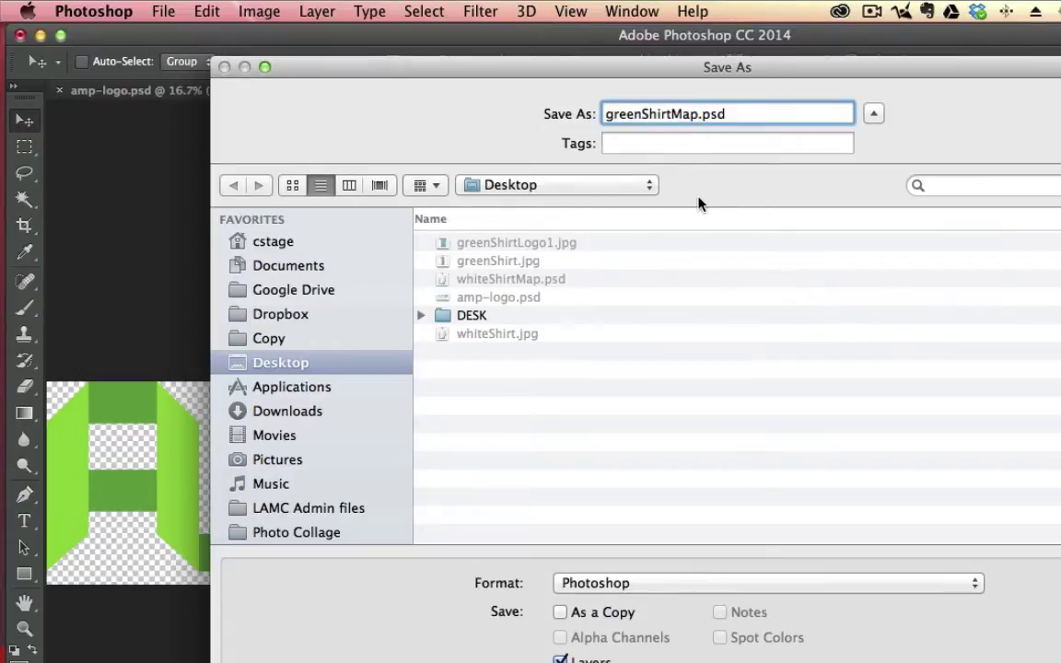
{"action": "type", "text": "2"}
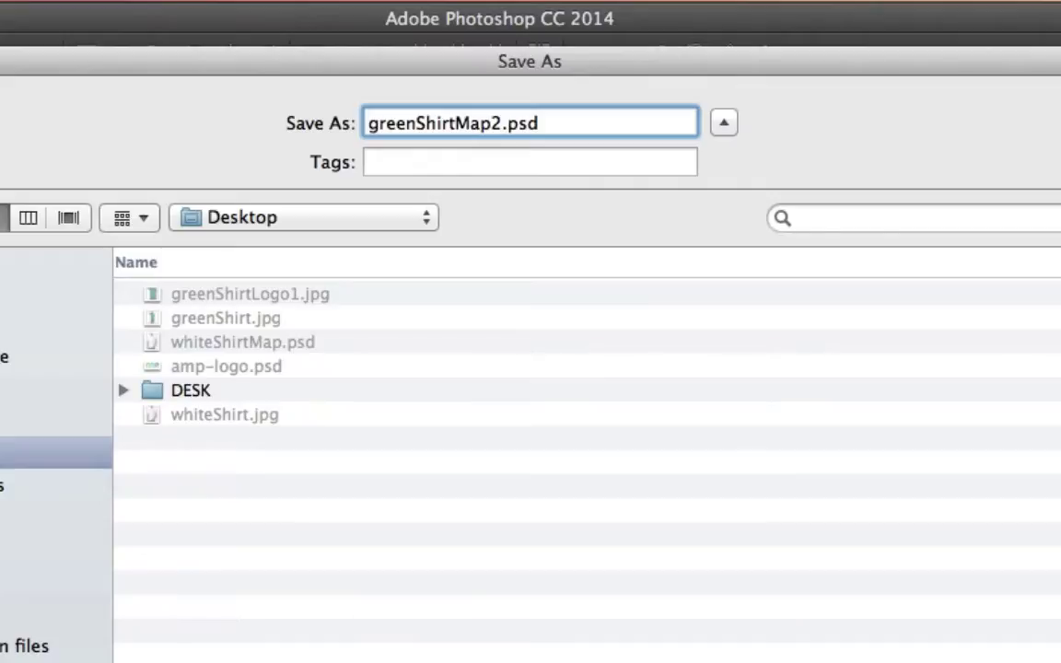
{"action": "key", "text": "shift+super+Left"}
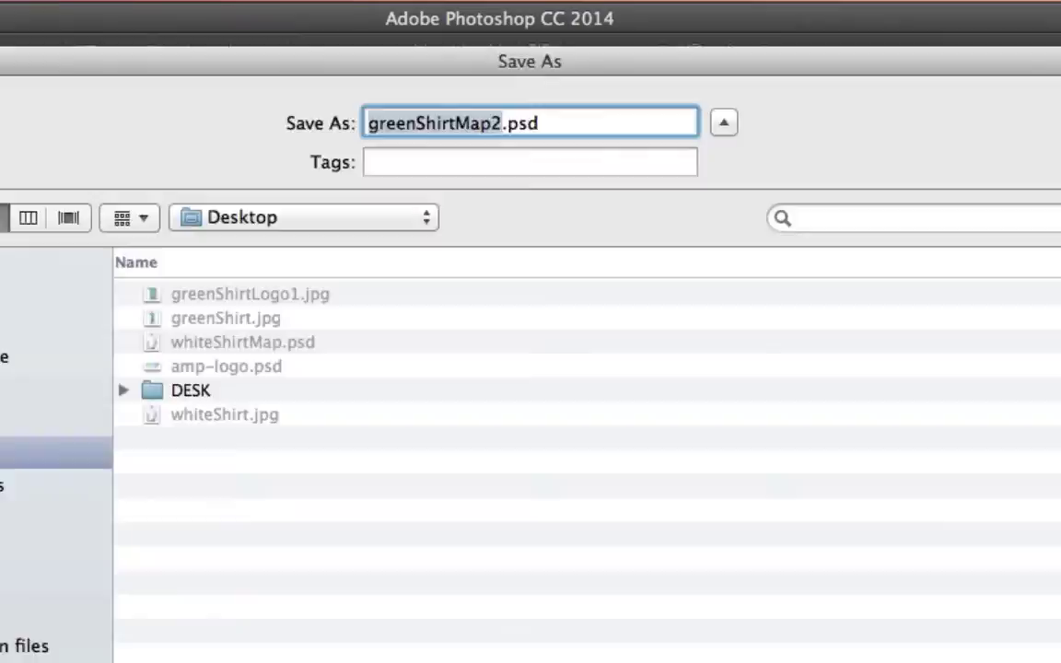
{"action": "key", "text": "Return"}
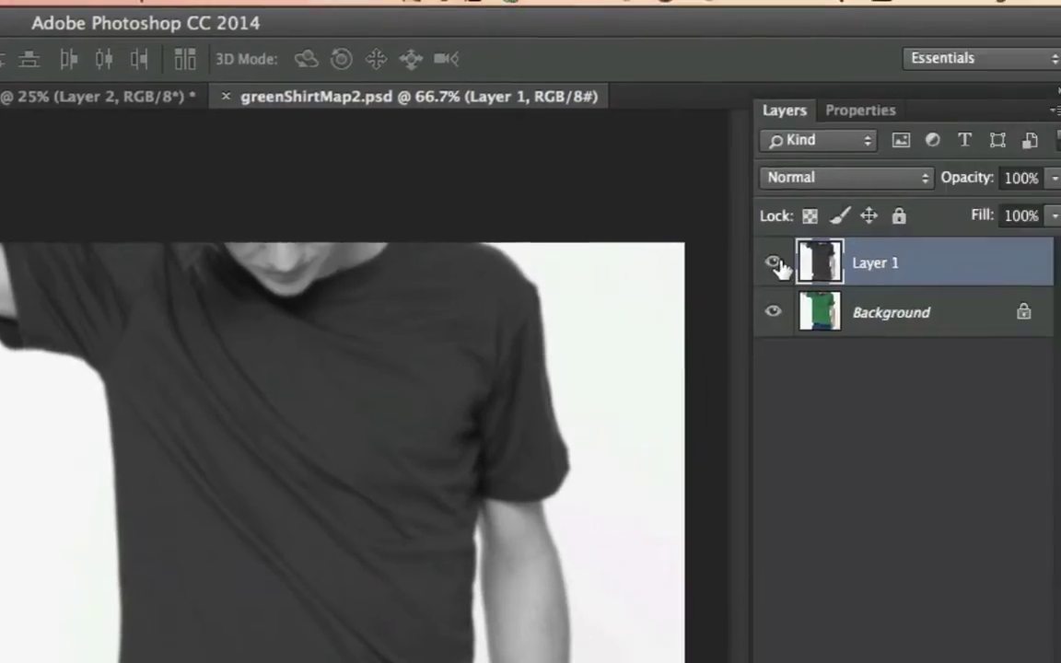
Hide Layer 1 and drag the AMP logo from amp-logo.psd into the shirt document as Layer 2.
{"action": "left_click", "coordinate": [737, 264]}
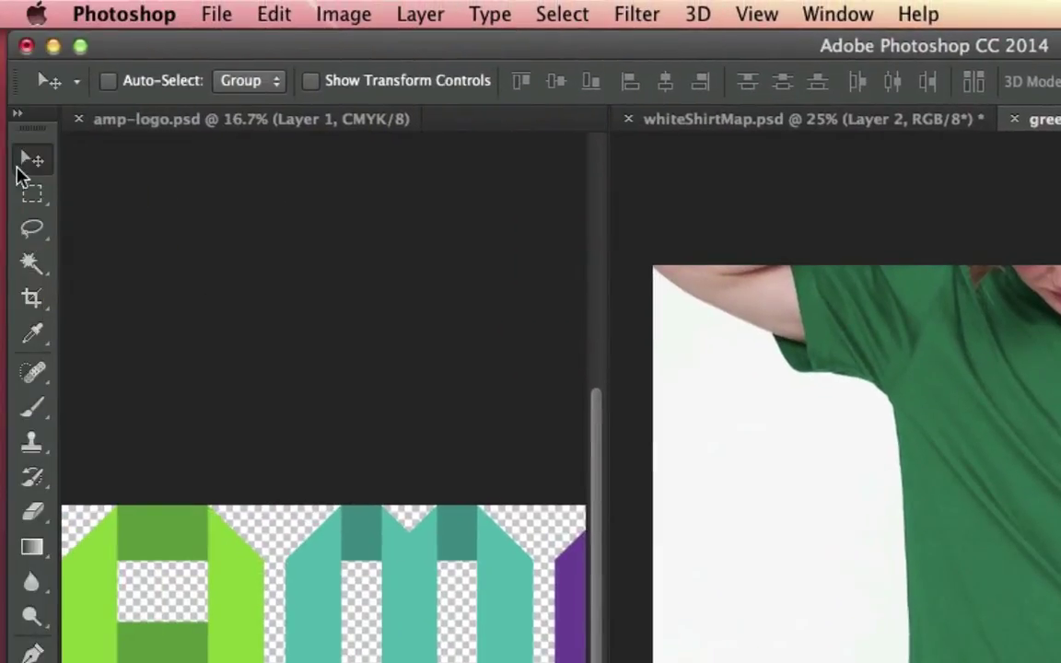
{"action": "left_click", "coordinate": [31, 162]}
{"action": "left_click", "coordinate": [301, 632]}
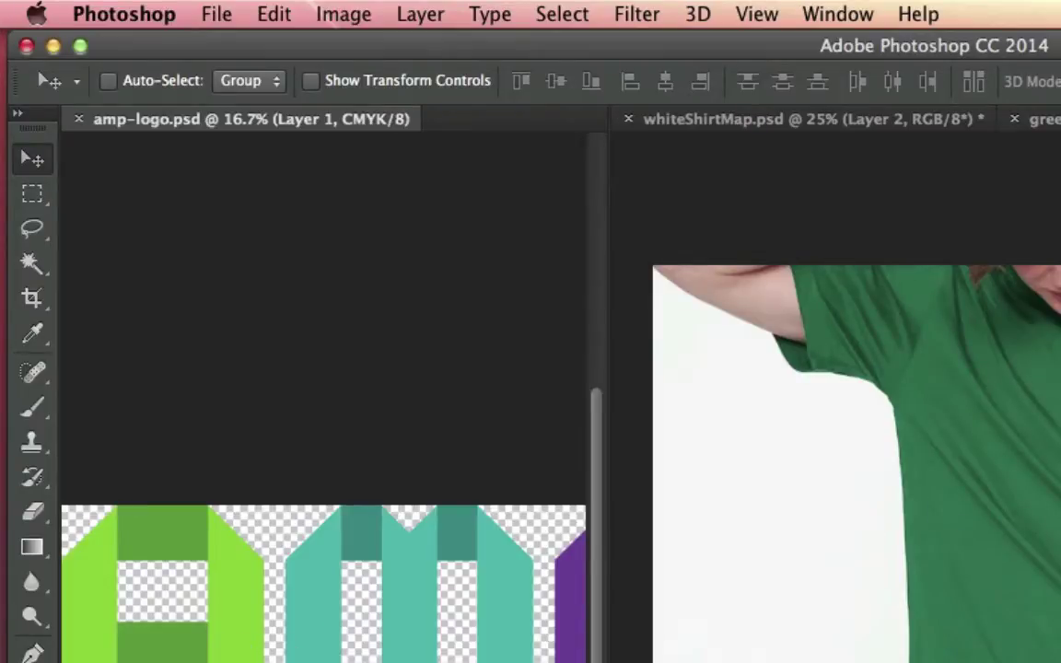
{"action": "scroll", "coordinate": [390, 634], "scroll_direction": "down", "scroll_amount": 2}
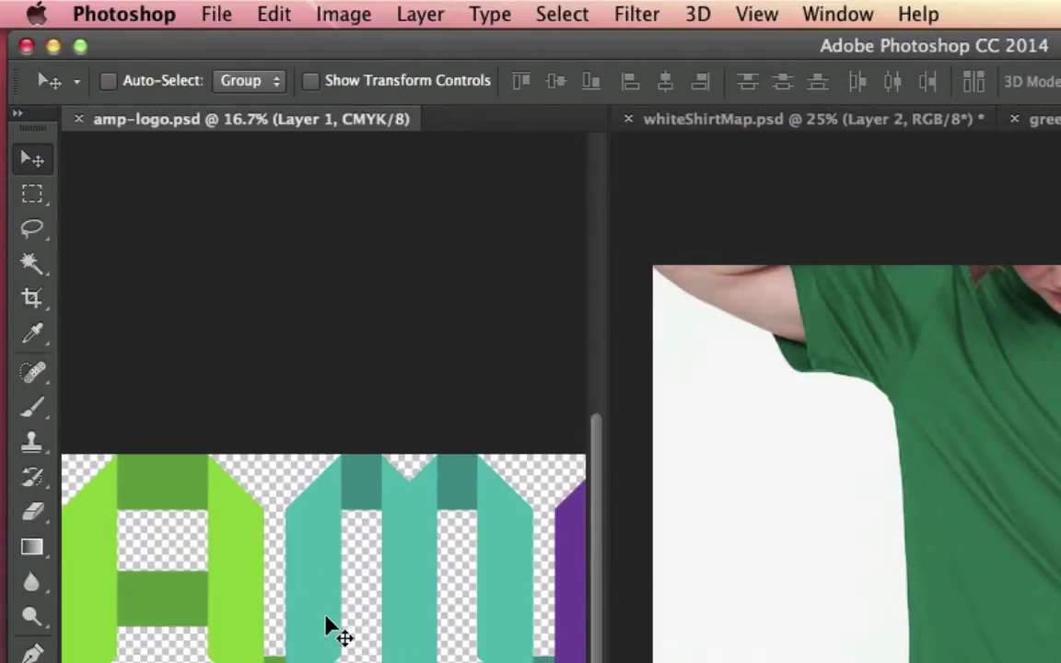
{"action": "left_click_drag", "start_coordinate": [334, 635], "coordinate": [768, 509]}
{"action": "left_click_drag", "start_coordinate": [750, 382], "coordinate": [238, 458]}
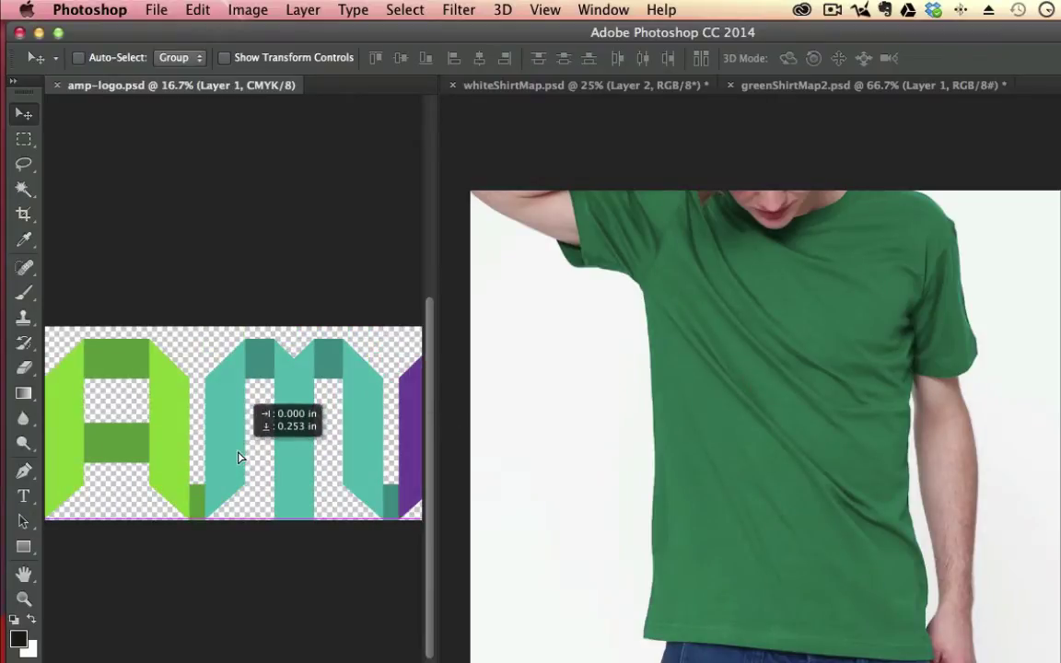
{"action": "left_click_drag", "start_coordinate": [237, 458], "coordinate": [237, 452]}
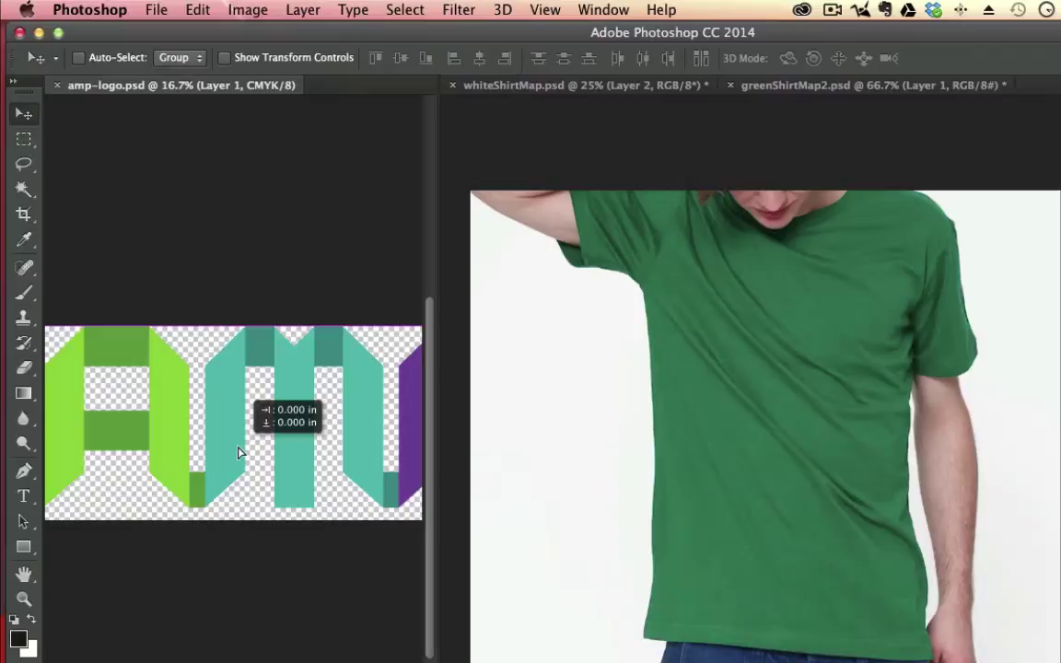
{"action": "left_click_drag", "start_coordinate": [237, 452], "coordinate": [238, 452]}
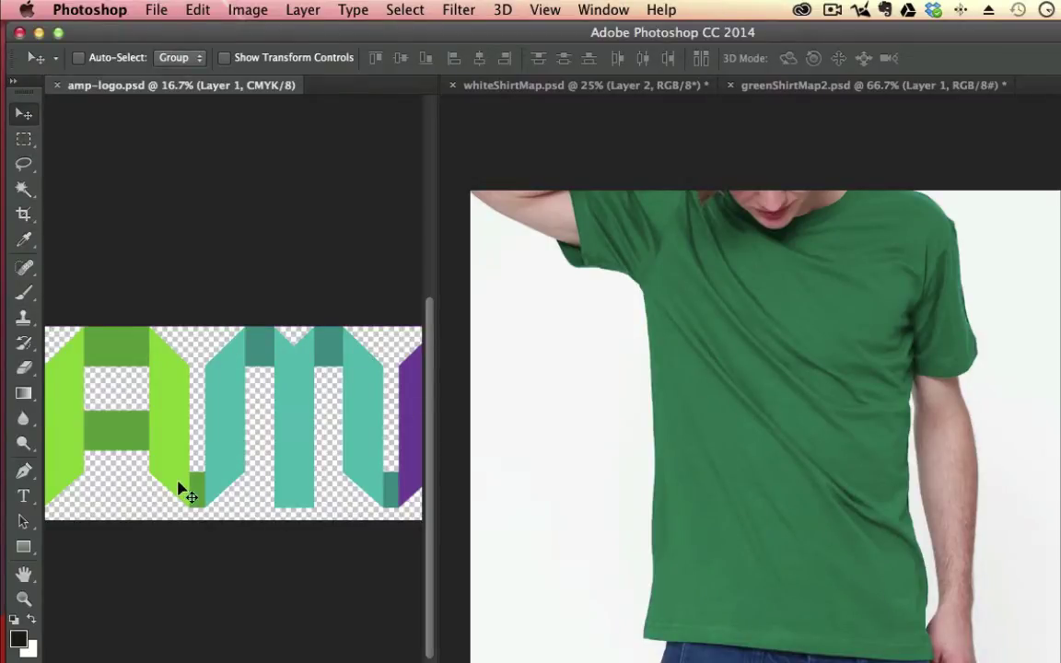
{"action": "left_click_drag", "start_coordinate": [175, 450], "coordinate": [778, 385]}
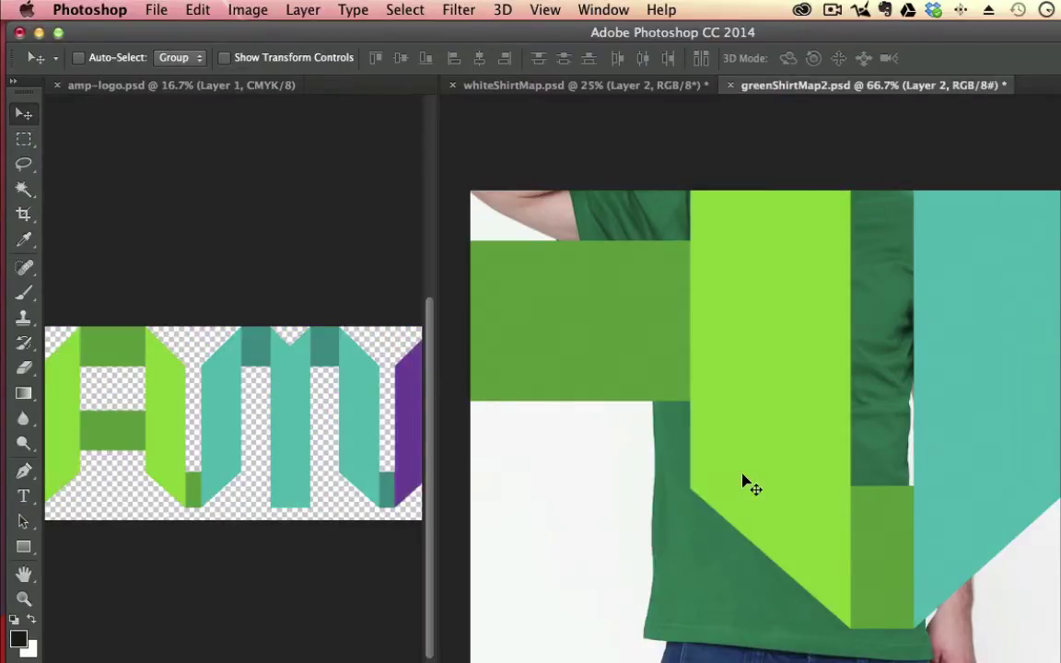
Free-transform the AMP logo down to about 10.7% and commit it across the shirt's chest.
{"action": "key", "text": "super+minus"}
{"action": "key", "text": "super+minus"}
{"action": "key", "text": "super+minus"}
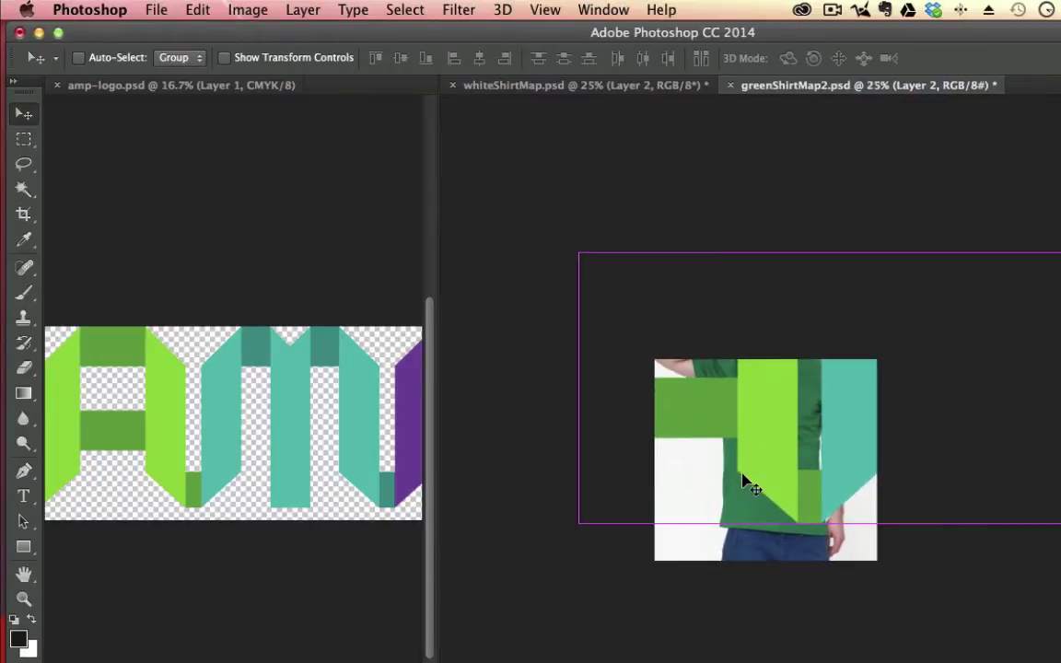
{"action": "key", "text": "super+minus"}
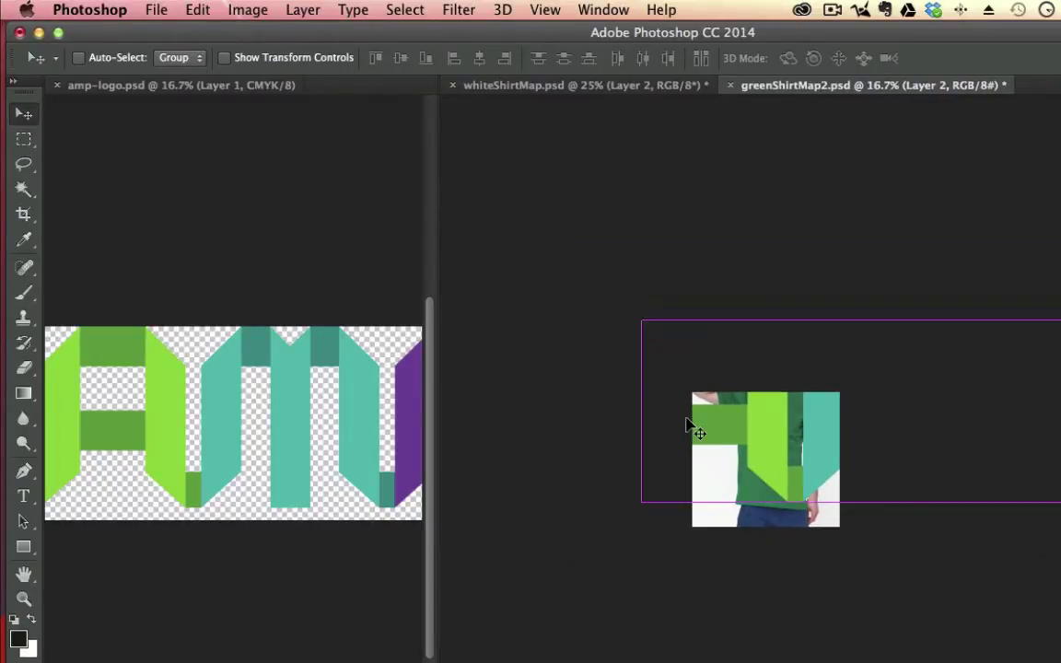
{"action": "key", "text": "super+t"}
{"action": "left_click_drag", "start_coordinate": [642, 318], "coordinate": [667, 330]}
{"action": "left_click_drag", "start_coordinate": [816, 425], "coordinate": [736, 460]}
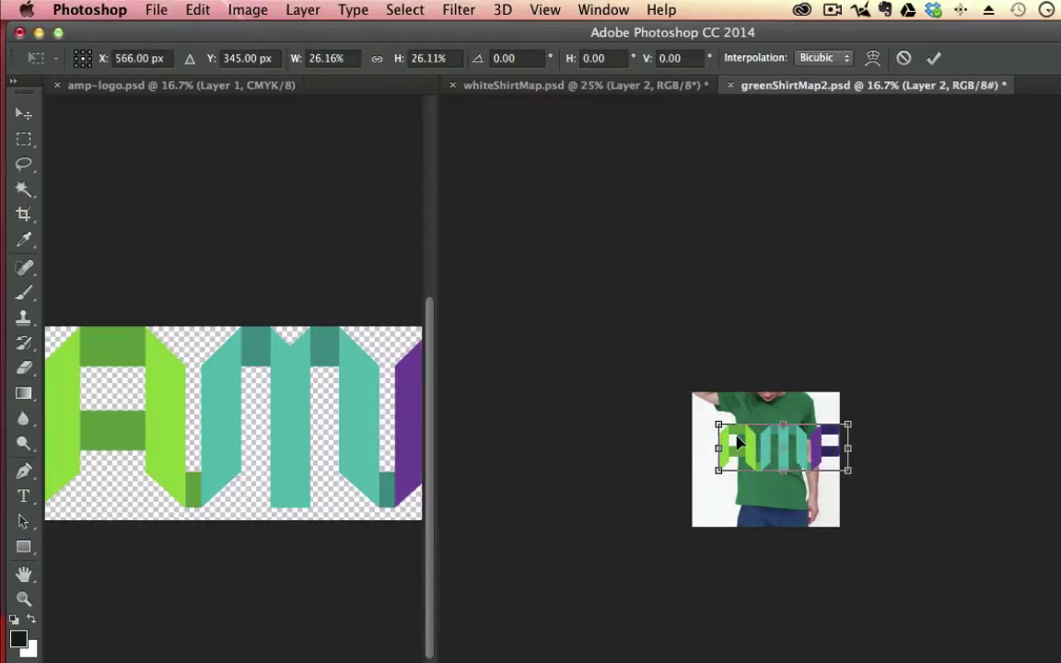
{"action": "key", "text": "super+plus"}
{"action": "key", "text": "super+plus"}
{"action": "key", "text": "super+plus"}
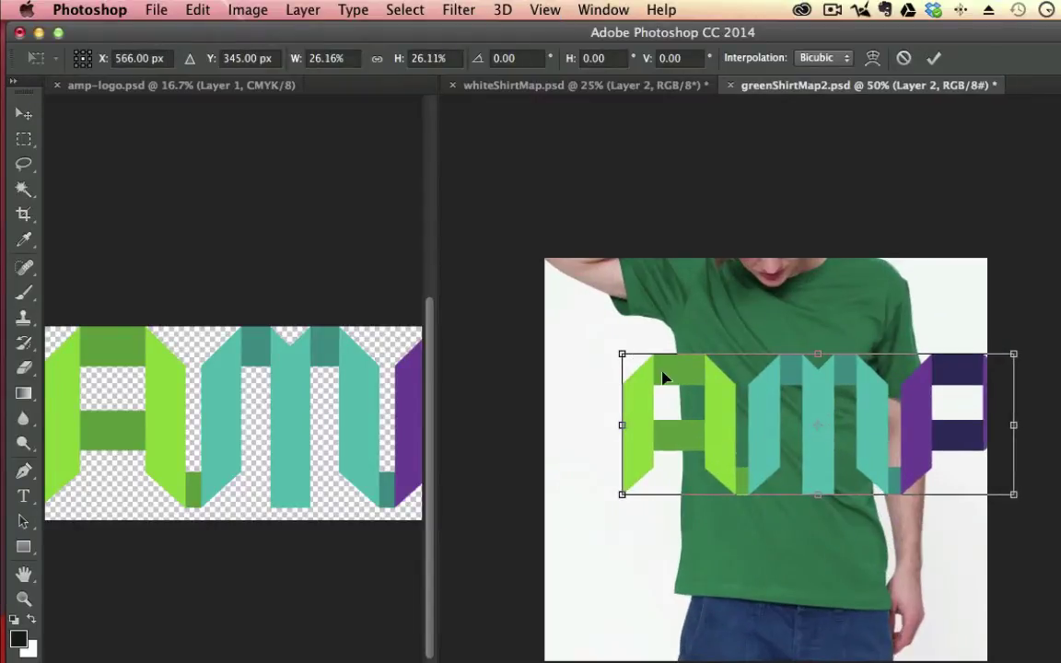
{"action": "left_click_drag", "start_coordinate": [621, 353], "coordinate": [721, 360]}
{"action": "left_click_drag", "start_coordinate": [733, 403], "coordinate": [711, 400]}
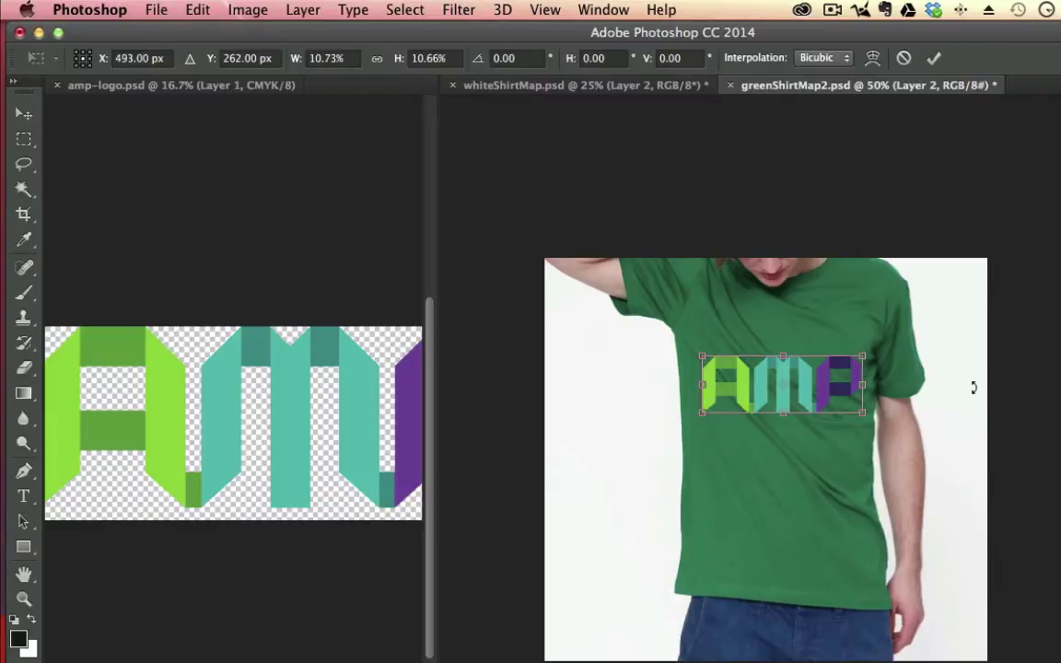
{"action": "key", "text": "super+equal"}
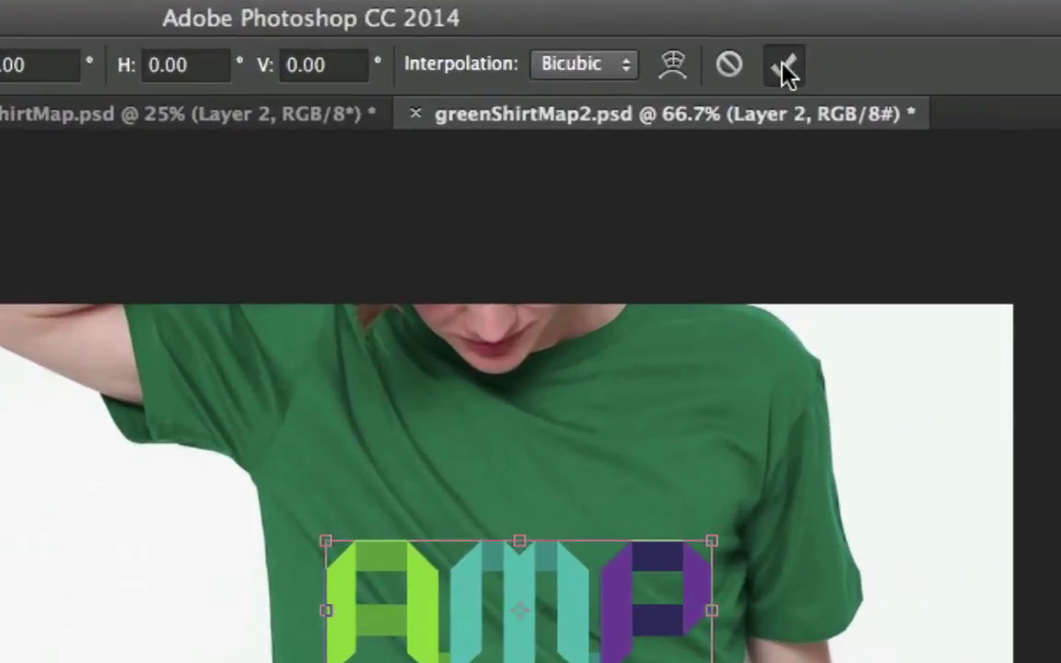
{"action": "left_click", "coordinate": [933, 57]}
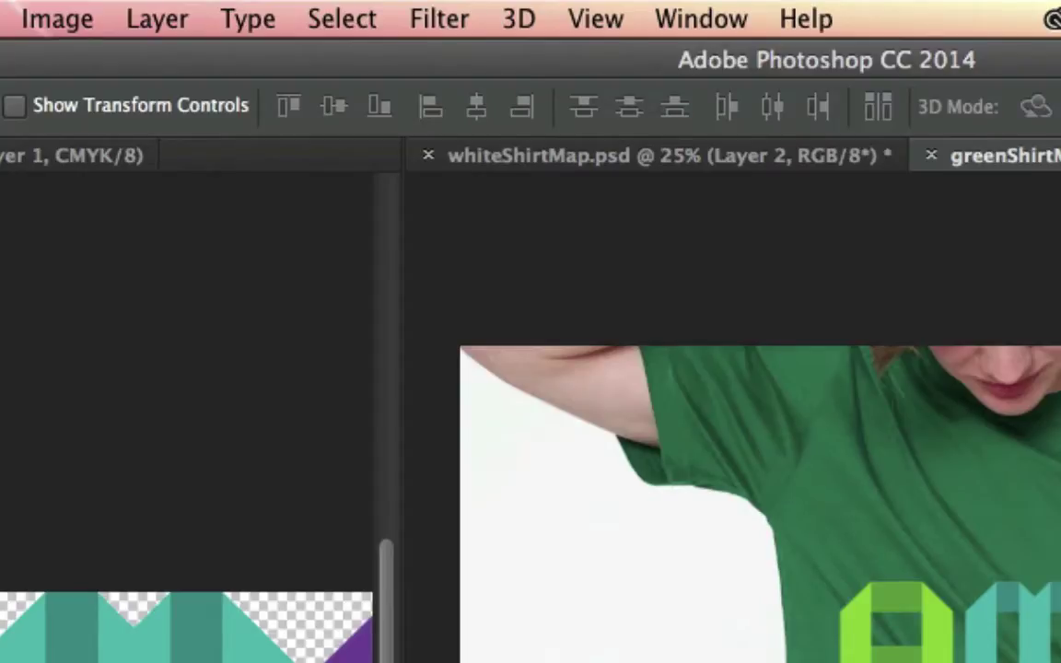
Accept Displace settings of 10 horizontal and vertical scale, Stretch To Fit, Repeat Edge Pixels.
{"action": "left_click", "coordinate": [456, 16]}
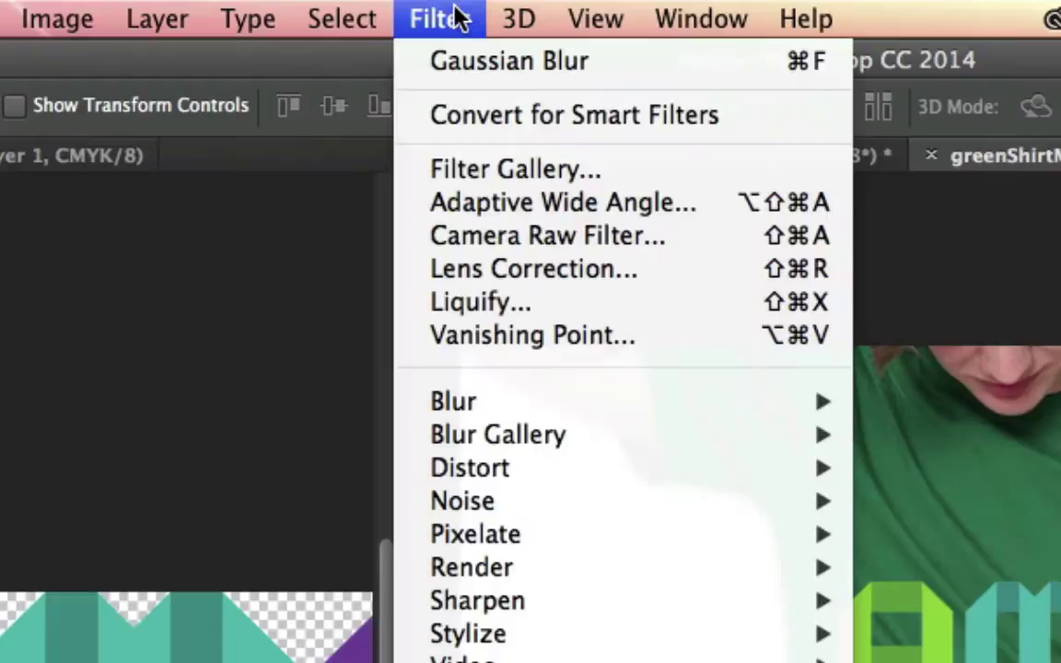
{"action": "mouse_move", "coordinate": [543, 485]}
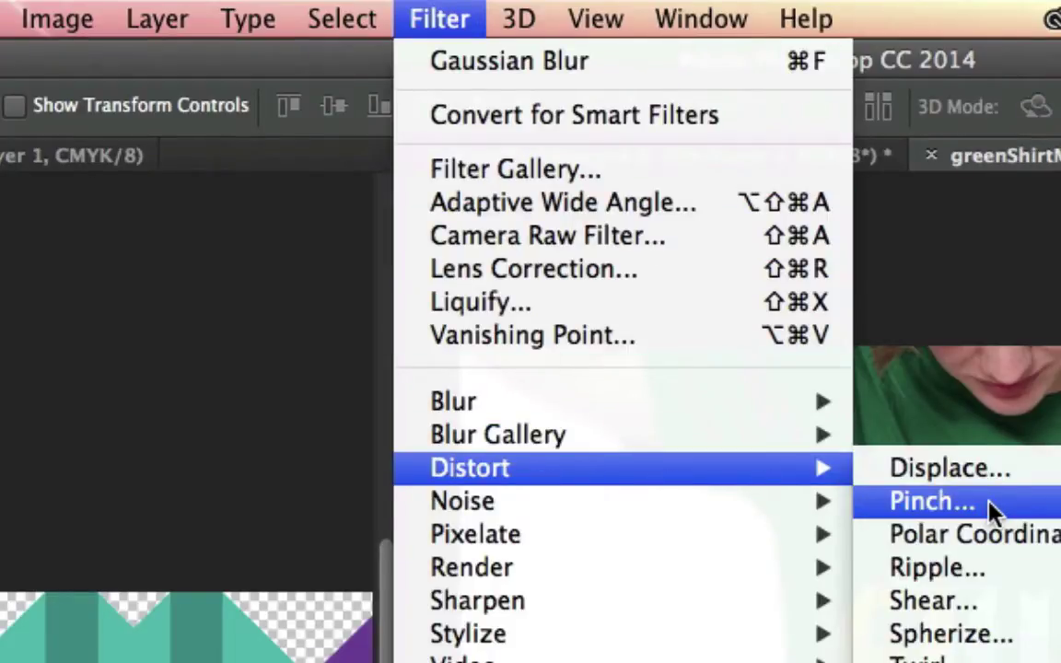
{"action": "left_click", "coordinate": [1002, 472]}
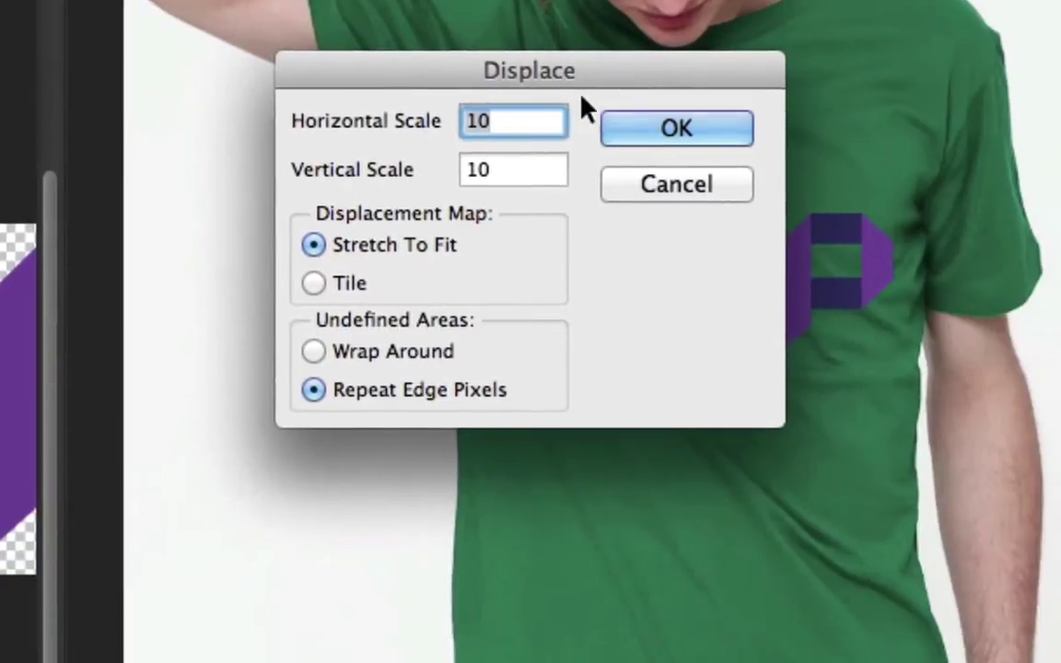
{"action": "left_click_drag", "start_coordinate": [915, 444], "coordinate": [478, 423]}
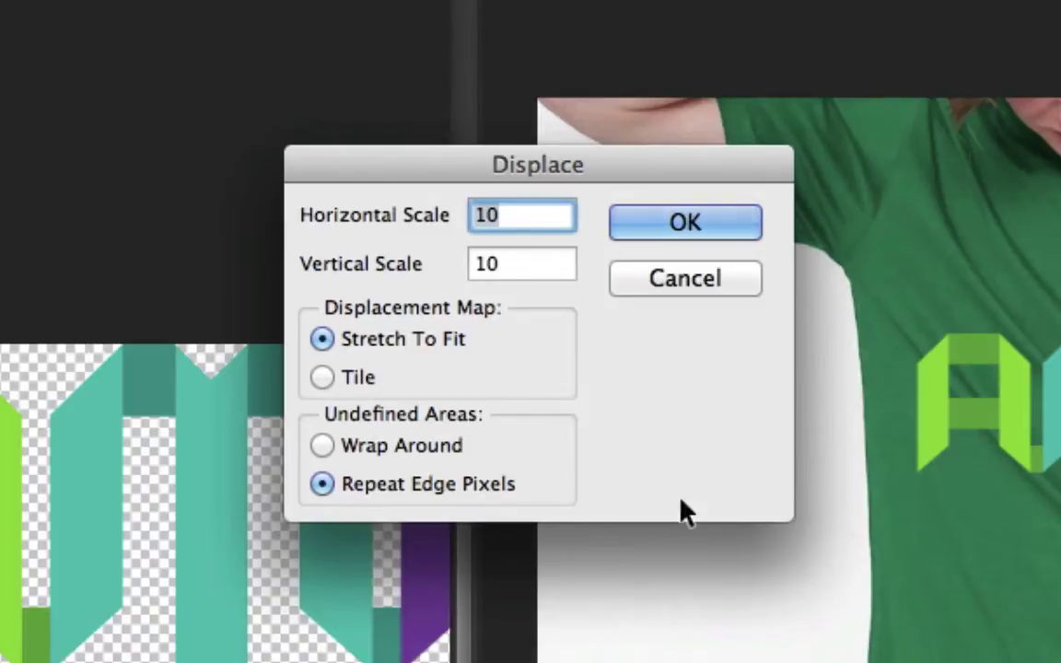
{"action": "left_click", "coordinate": [689, 223]}
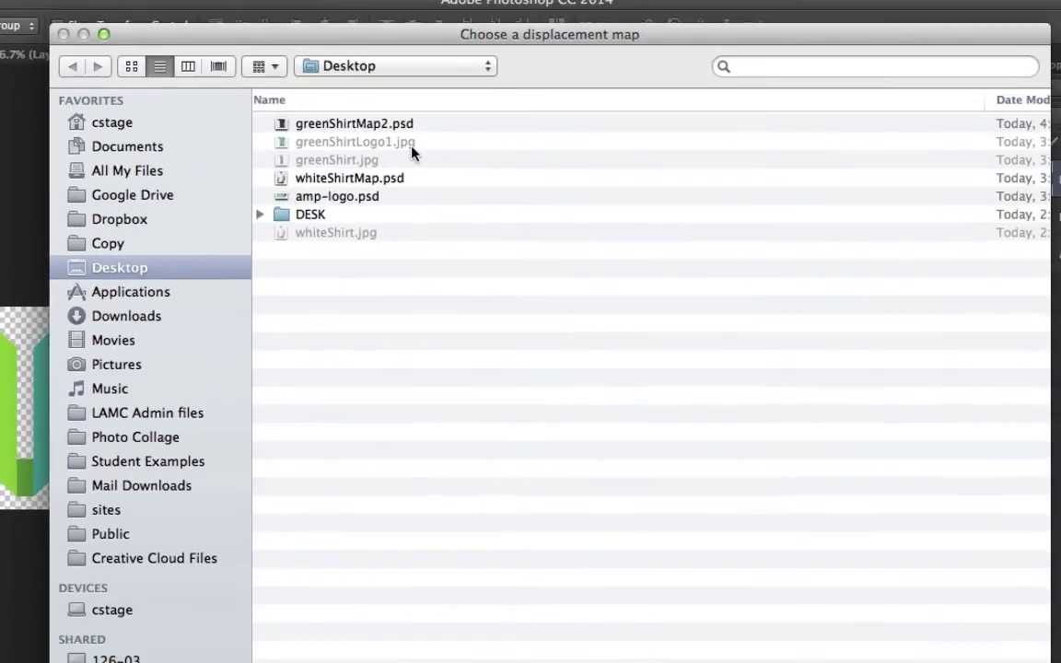
Choose greenShirtMap2.psd on the Desktop as the displacement map.
{"action": "left_click", "coordinate": [334, 127]}
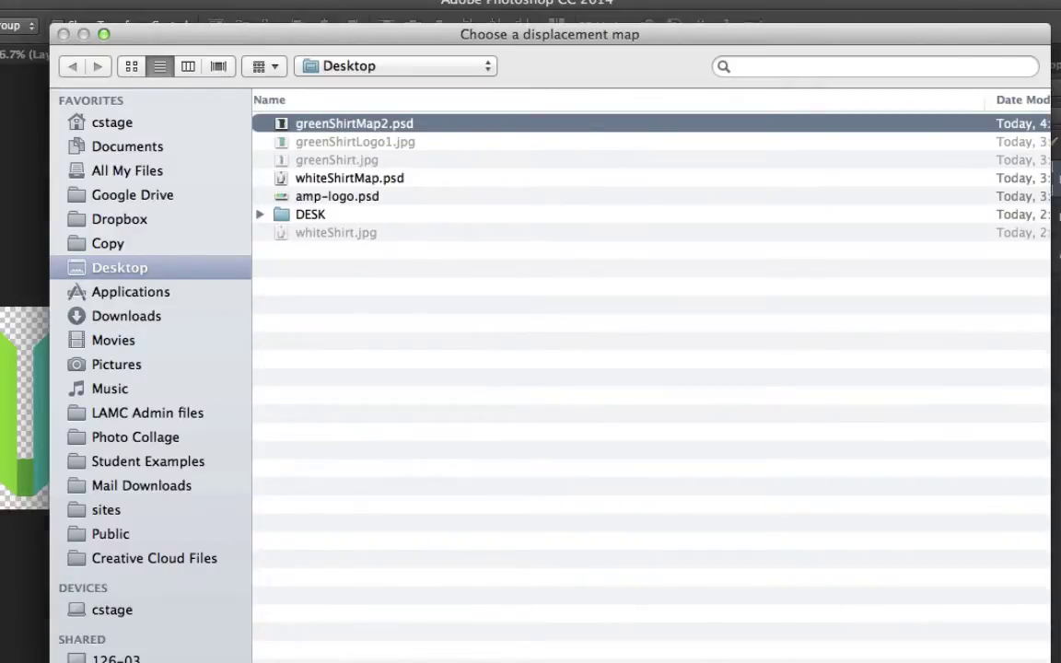
{"action": "key", "text": "Return"}
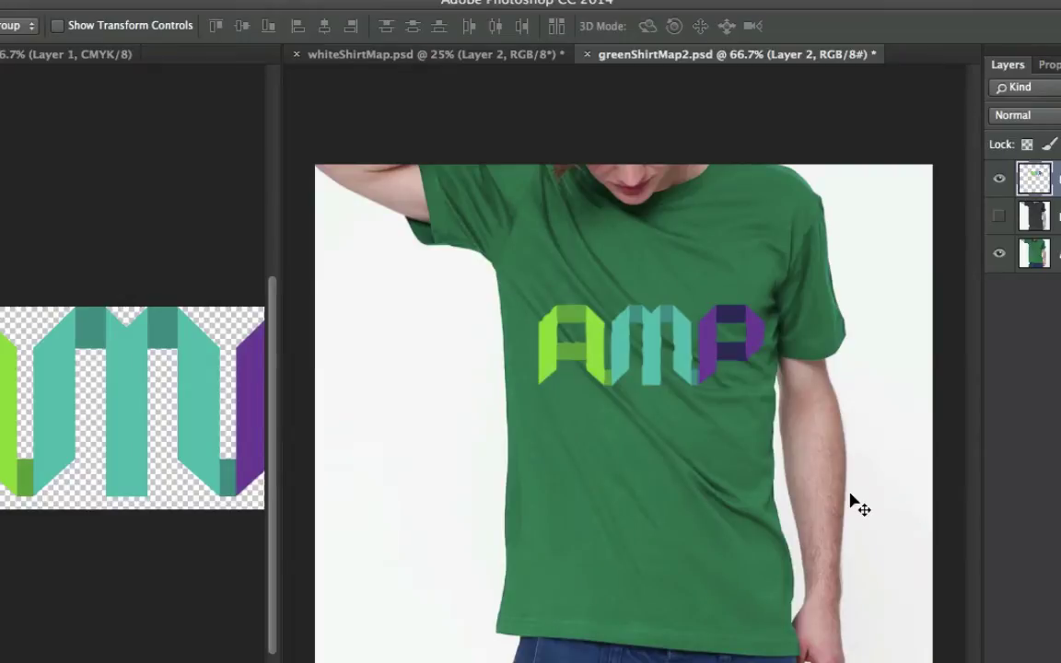
{"action": "key", "text": "ctrl+plus"}
{"action": "key", "text": "ctrl+plus"}
{"action": "key", "text": "ctrl+plus"}
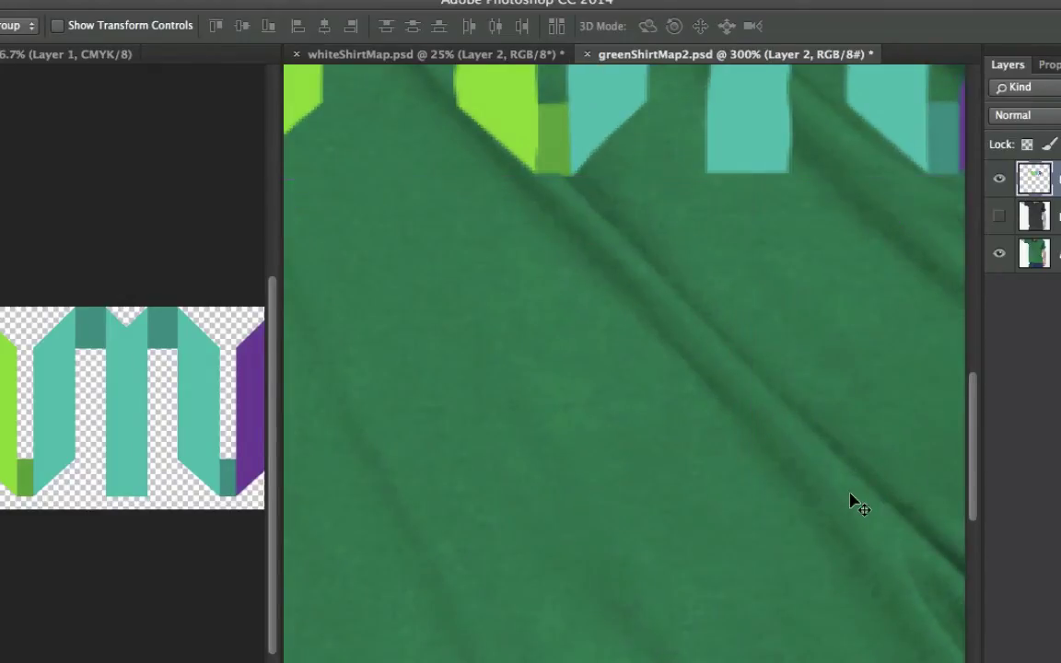
{"action": "left_click_drag", "start_coordinate": [704, 427], "coordinate": [644, 625]}
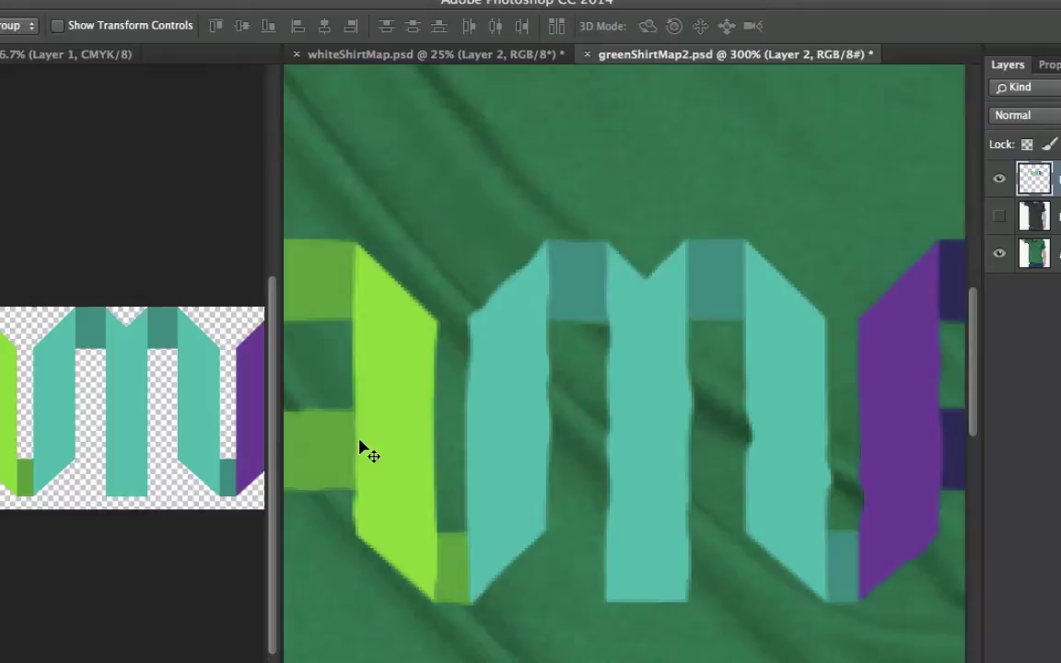
{"action": "key", "text": "super+minus"}
{"action": "key", "text": "super+minus"}
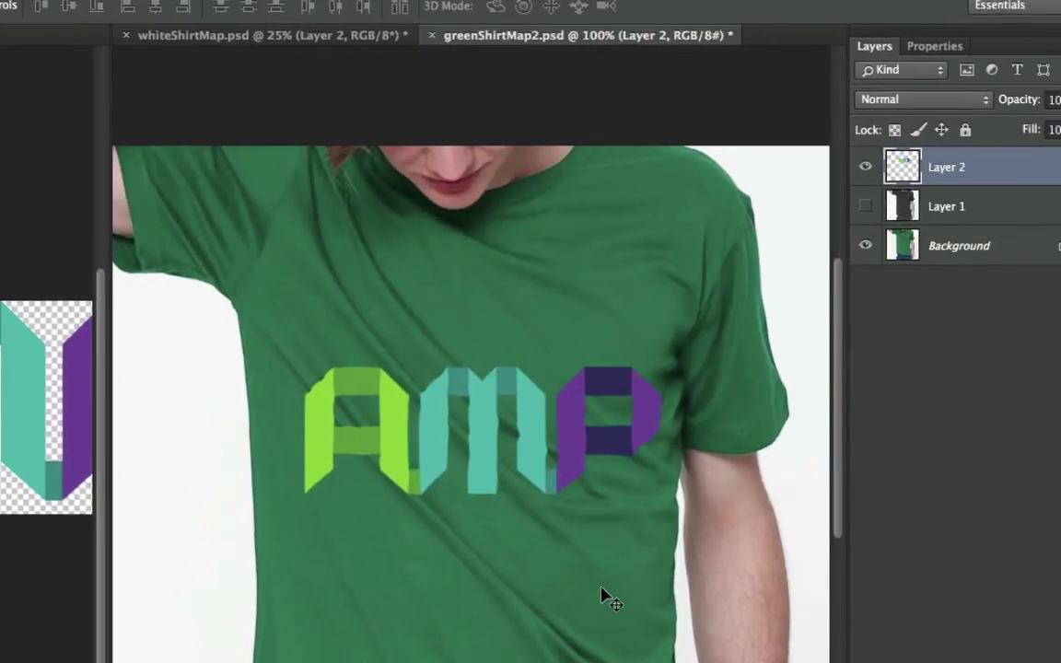
Try Multiply, Screen and Soft Light on Layer 2, settling on Hard Light blending.
{"action": "left_click", "coordinate": [923, 104]}
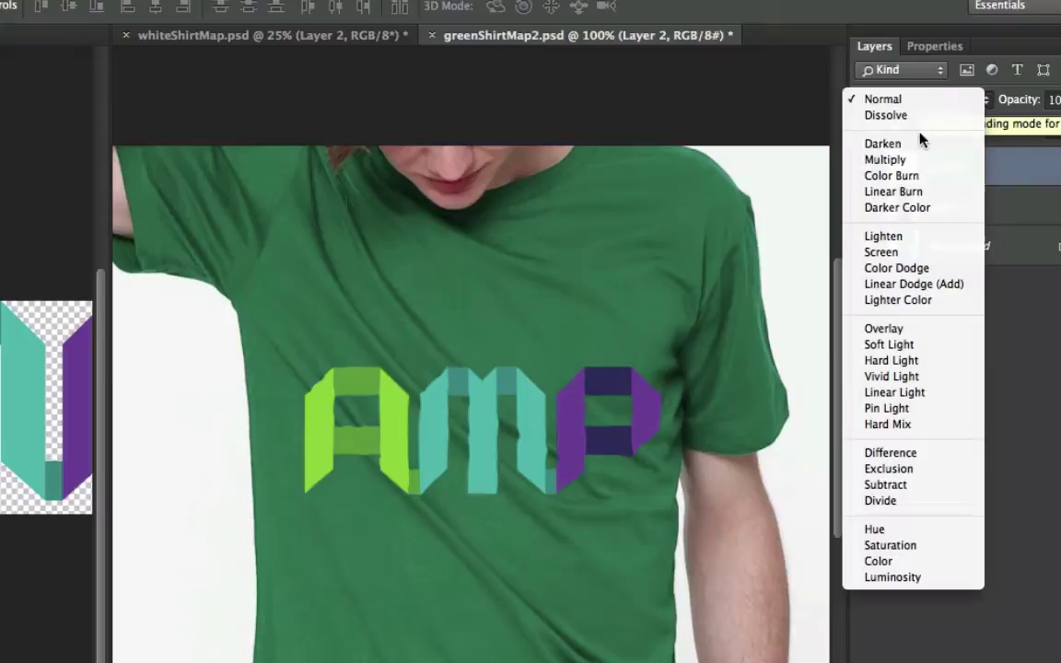
{"action": "key", "text": "Escape"}
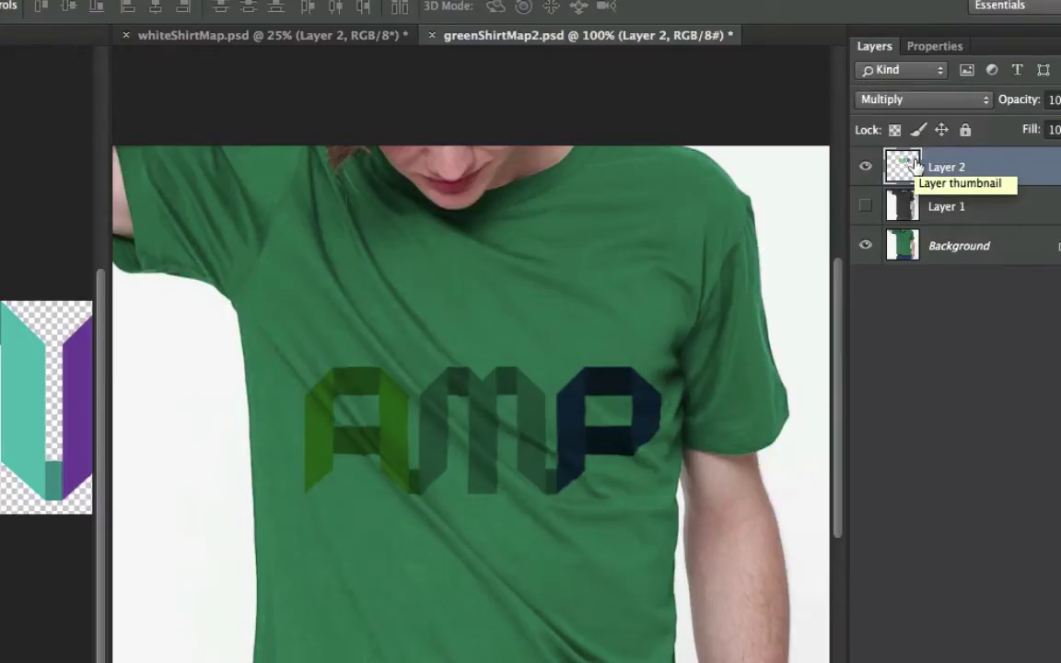
{"action": "left_click", "coordinate": [918, 99]}
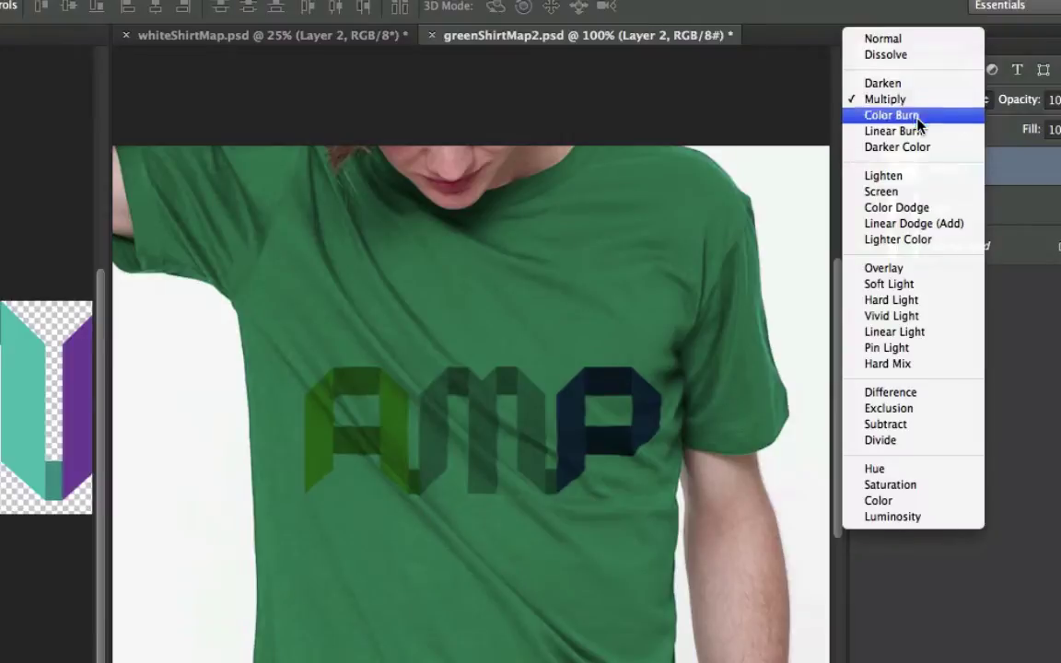
{"action": "left_click", "coordinate": [912, 195]}
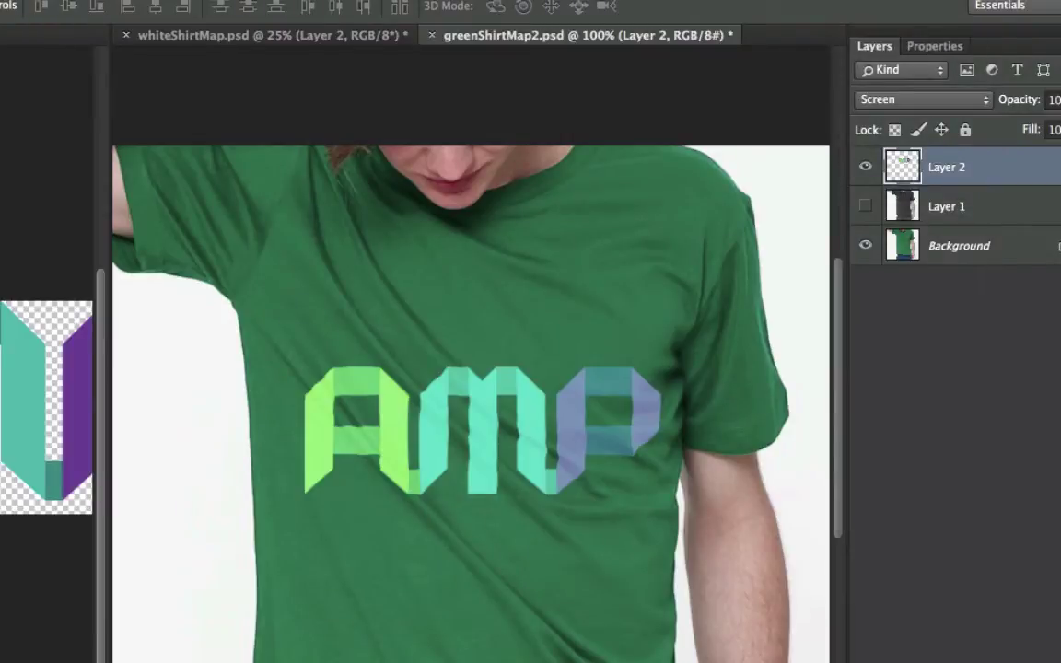
{"action": "left_click", "coordinate": [921, 101]}
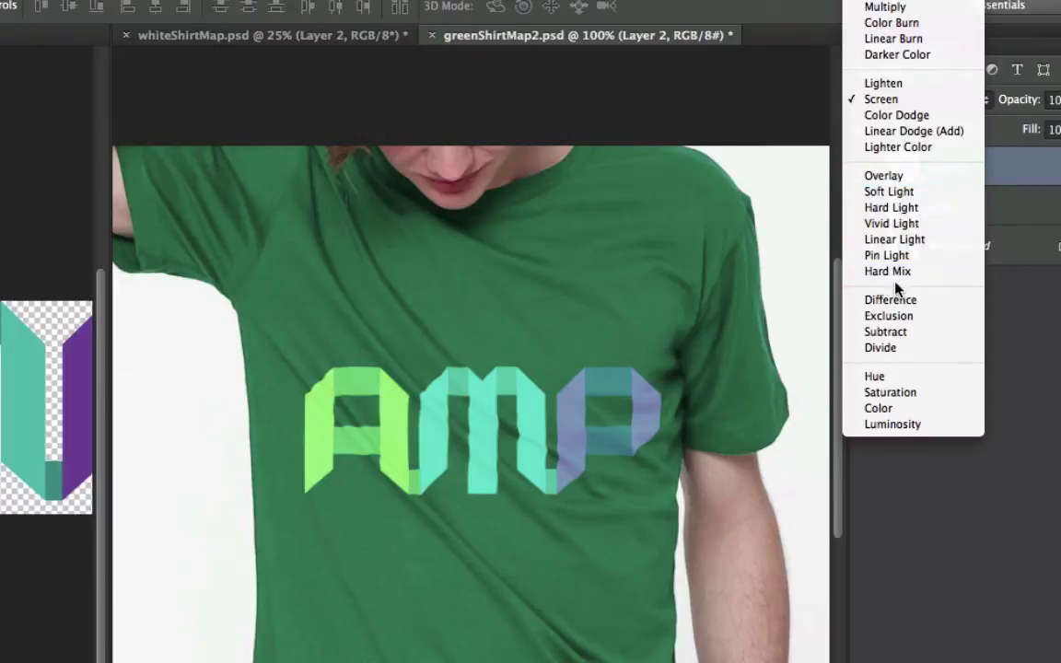
{"action": "left_click", "coordinate": [902, 192]}
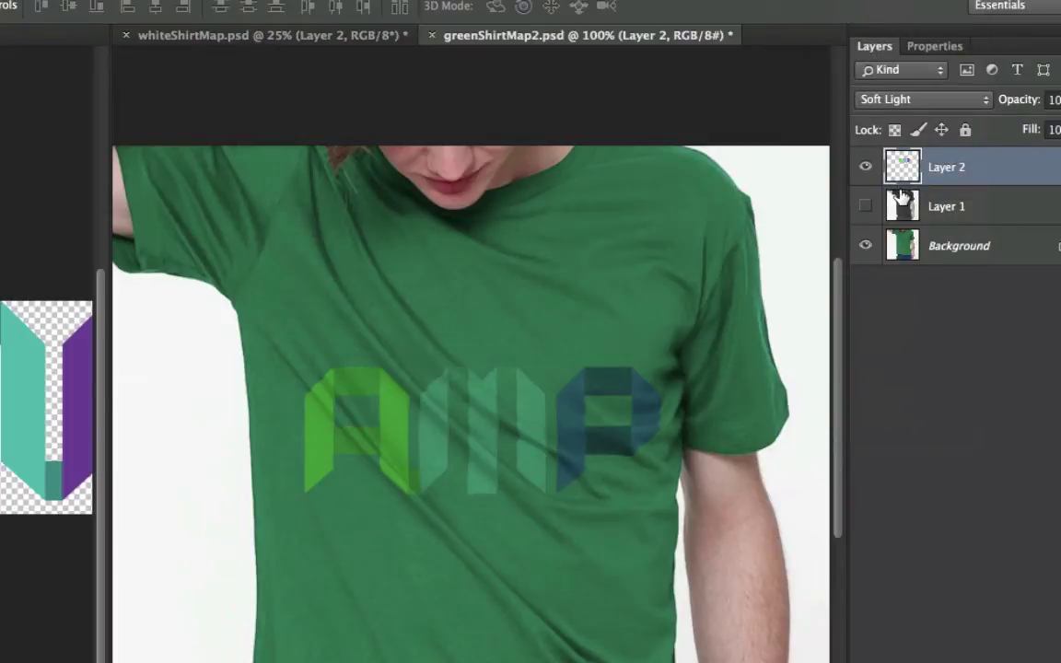
{"action": "left_click", "coordinate": [920, 99]}
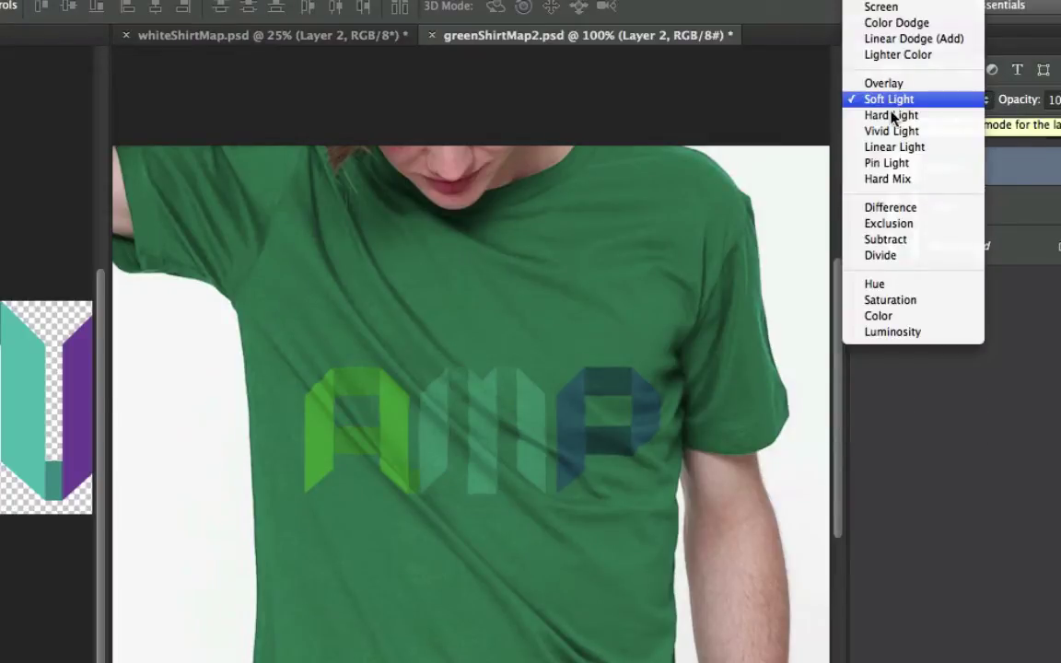
{"action": "left_click", "coordinate": [889, 114]}
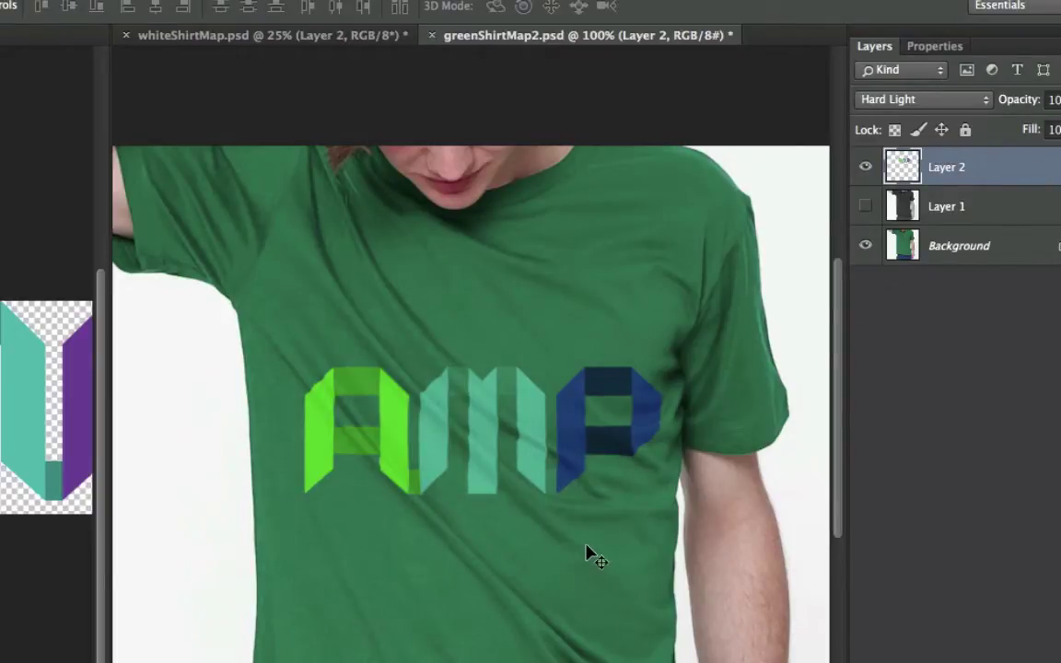
Zoom to 300% and inspect the displaced AMP letters across the wrinkles, then zoom back out.
{"action": "key", "text": "super+plus"}
{"action": "key", "text": "super+plus"}
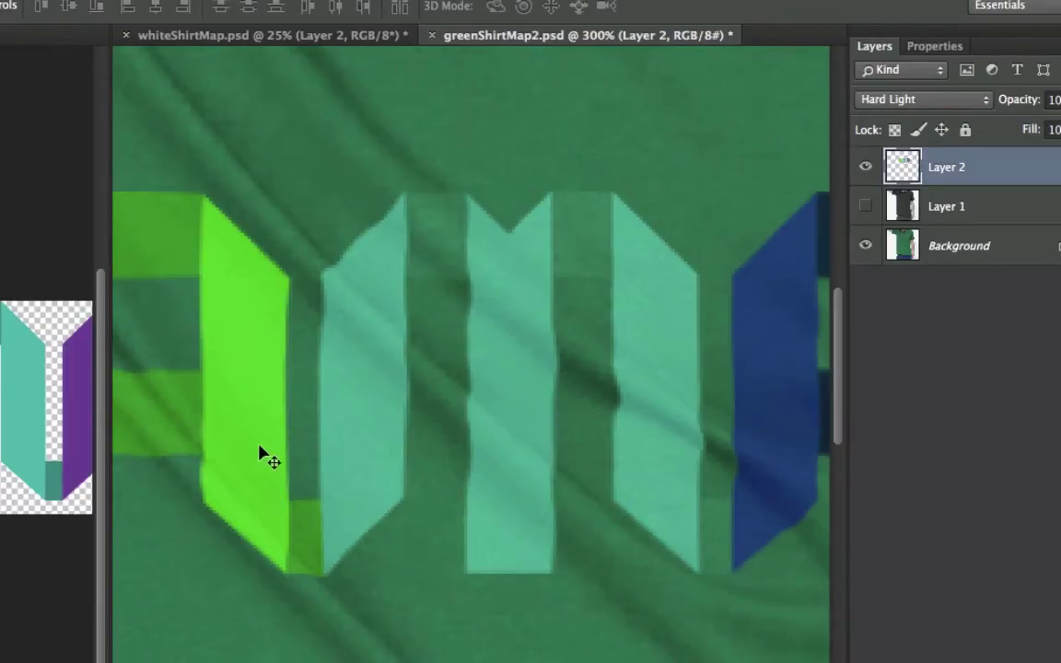
{"action": "left_click_drag", "start_coordinate": [182, 466], "coordinate": [137, 384]}
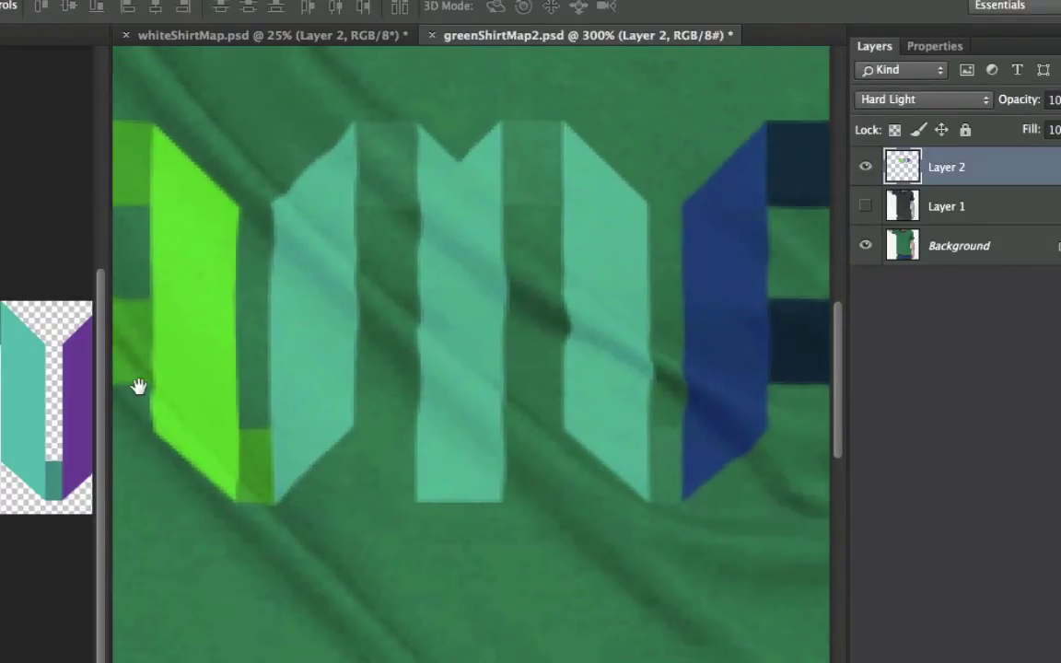
{"action": "left_click_drag", "start_coordinate": [505, 461], "coordinate": [502, 384]}
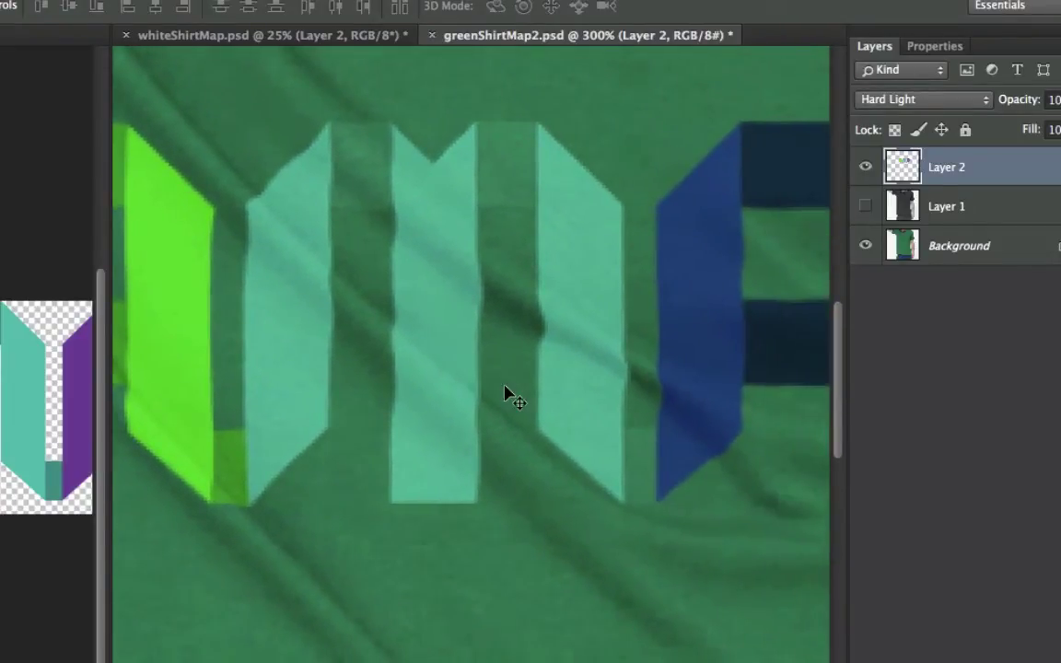
{"action": "key", "text": "ctrl+minus"}
{"action": "key", "text": "ctrl+minus"}
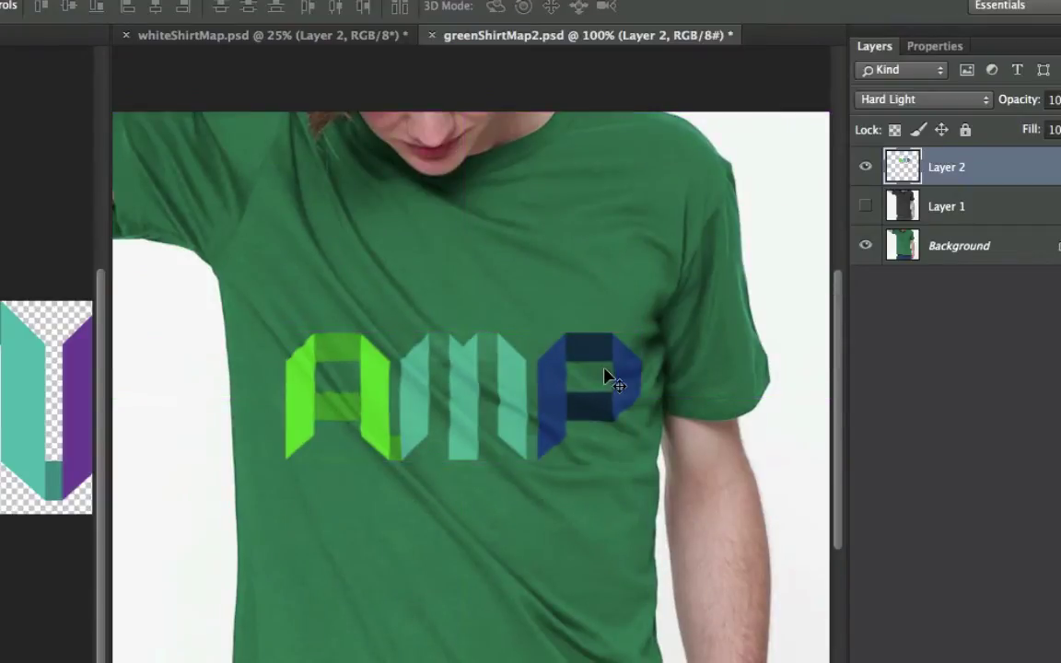
Set Layer 2's opacity to 82%.
{"action": "left_click", "coordinate": [899, 100]}
{"action": "mouse_move", "coordinate": [888, 1]}
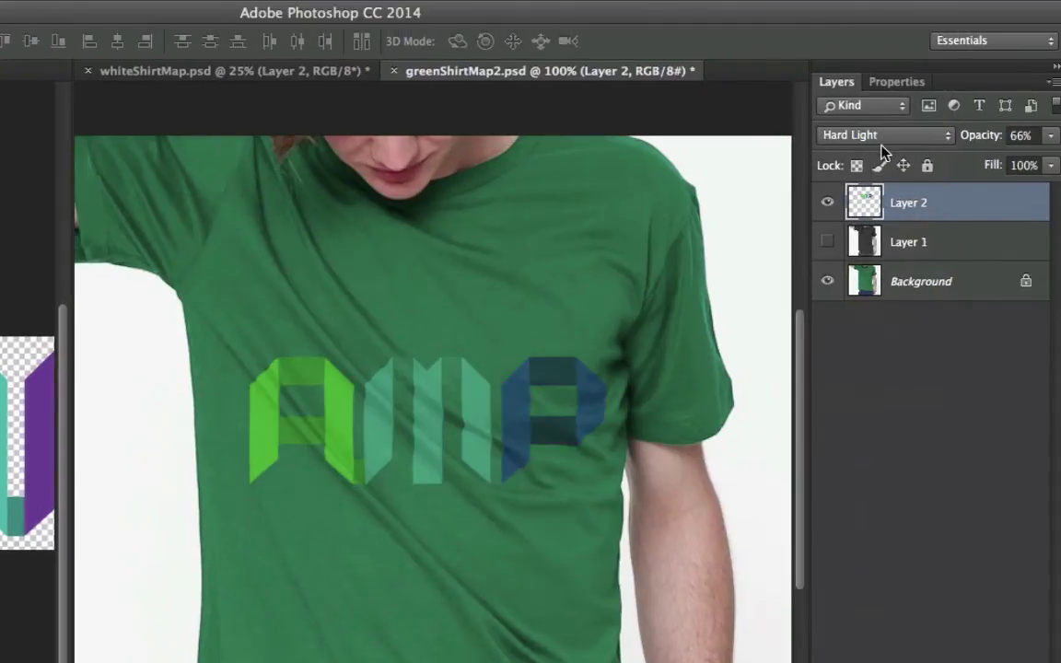
{"action": "left_click_drag", "start_coordinate": [979, 143], "coordinate": [1055, 138]}
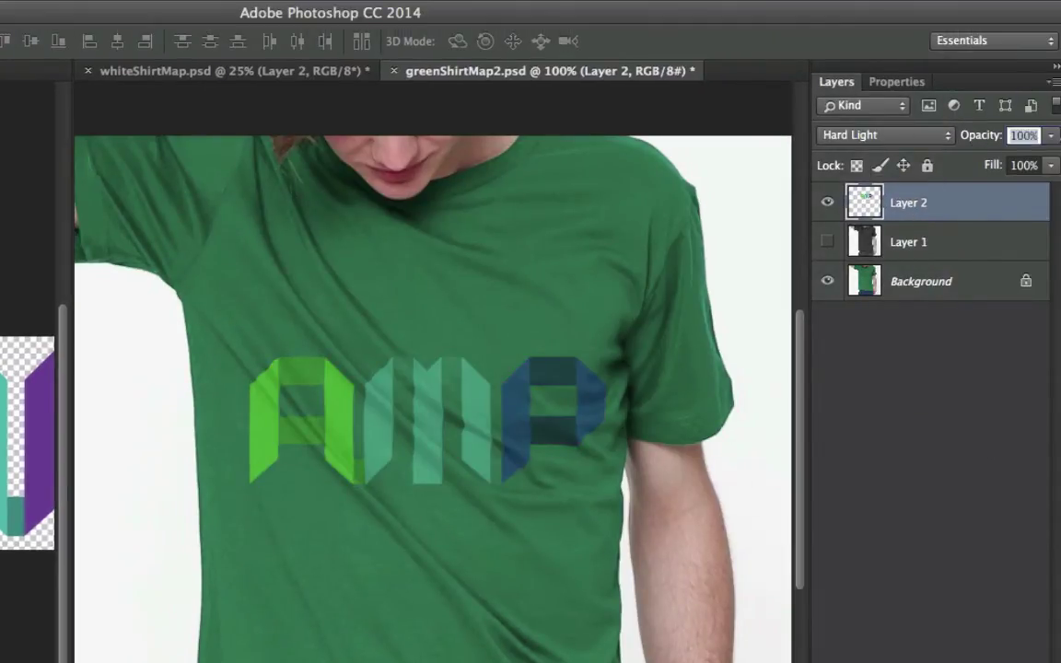
{"action": "left_click_drag", "start_coordinate": [977, 142], "coordinate": [963, 142]}
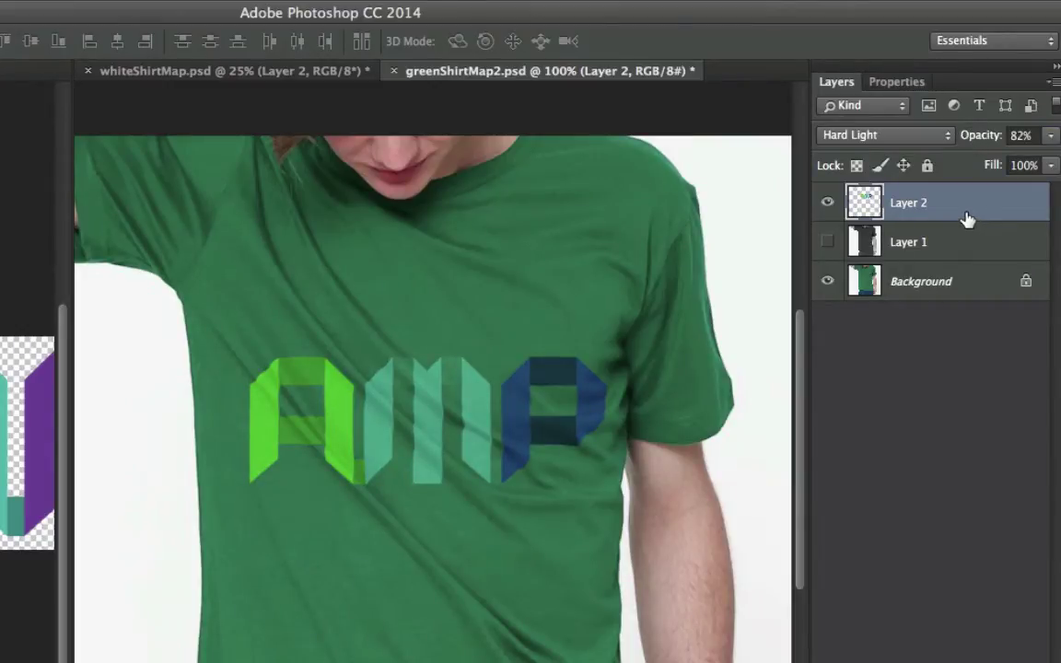
Duplicate Layer 2, desaturate the copy, and briefly hide Layer 2 to compare.
{"action": "key", "text": "ctrl+j"}
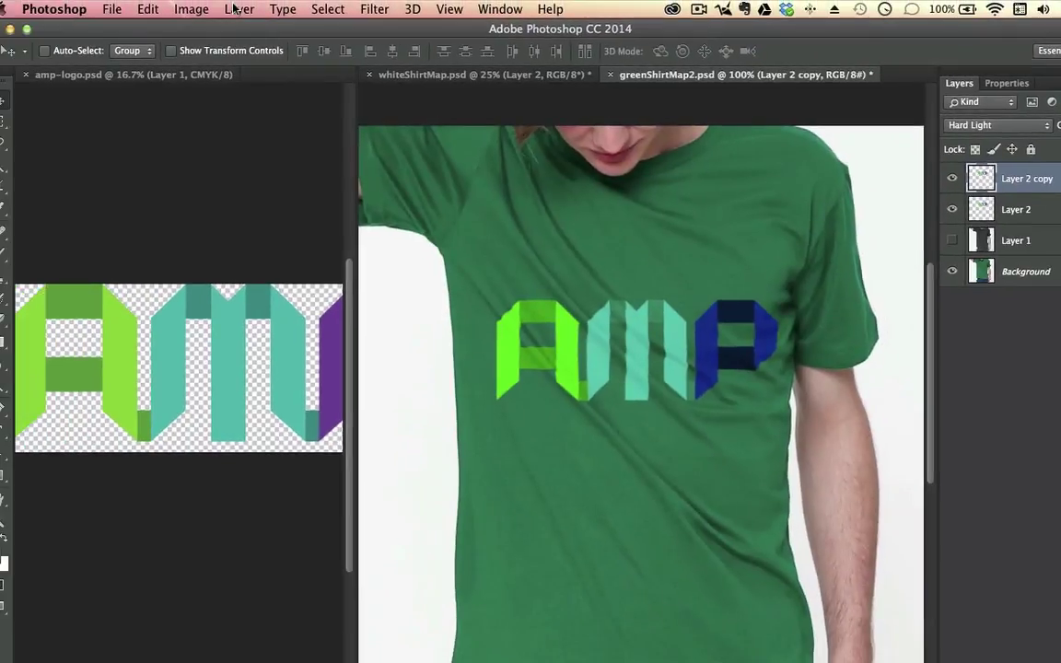
{"action": "left_click", "coordinate": [238, 9]}
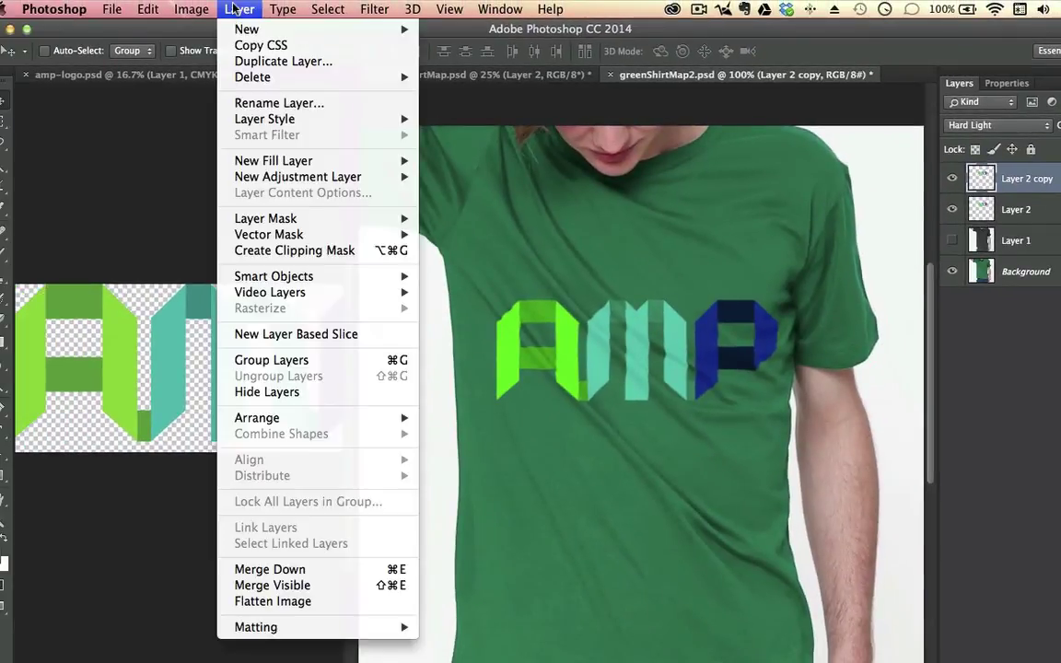
{"action": "mouse_move", "coordinate": [191, 10]}
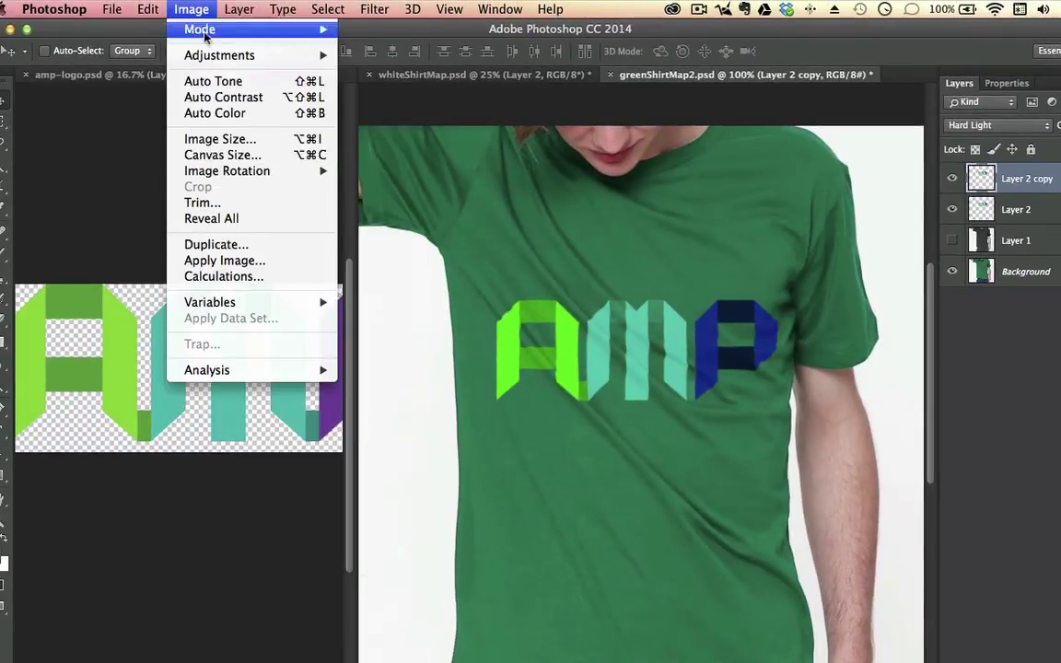
{"action": "mouse_move", "coordinate": [208, 57]}
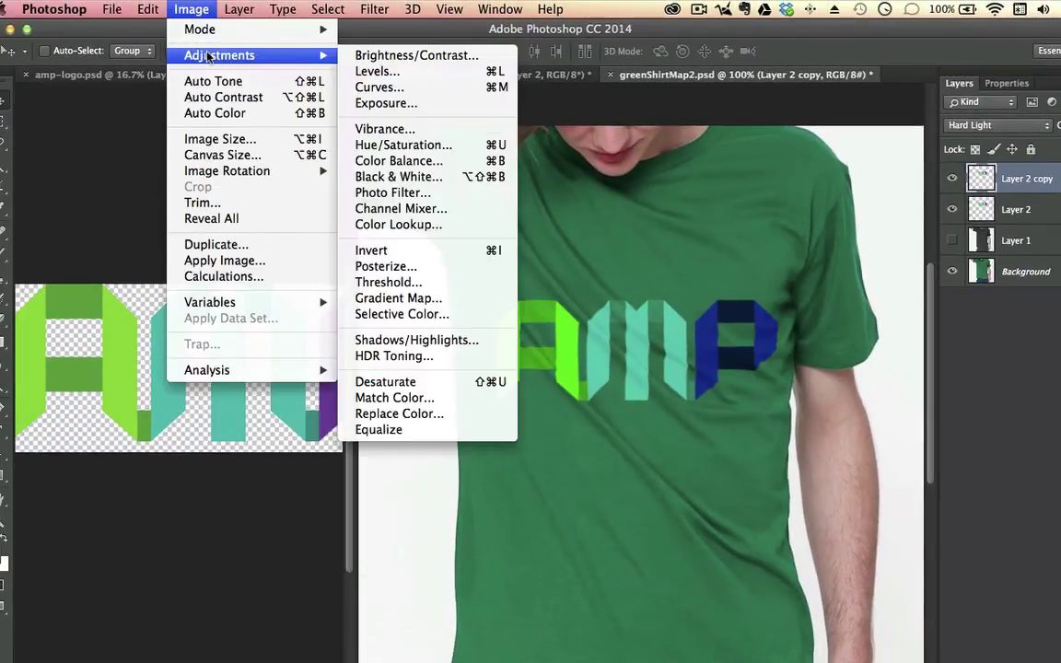
{"action": "left_click", "coordinate": [438, 383]}
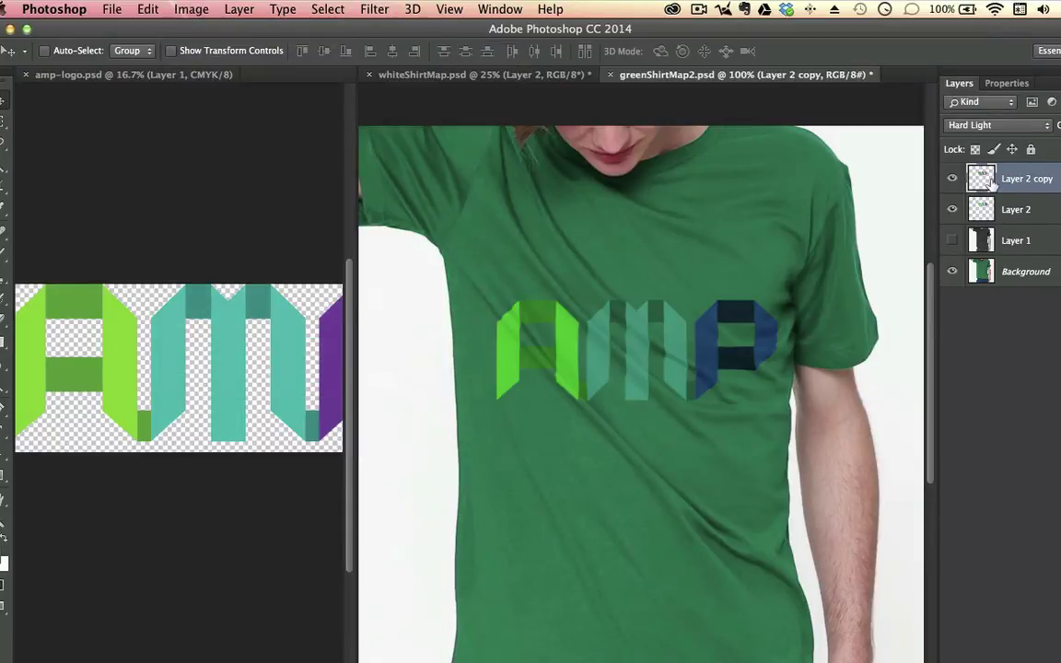
{"action": "left_click", "coordinate": [952, 209]}
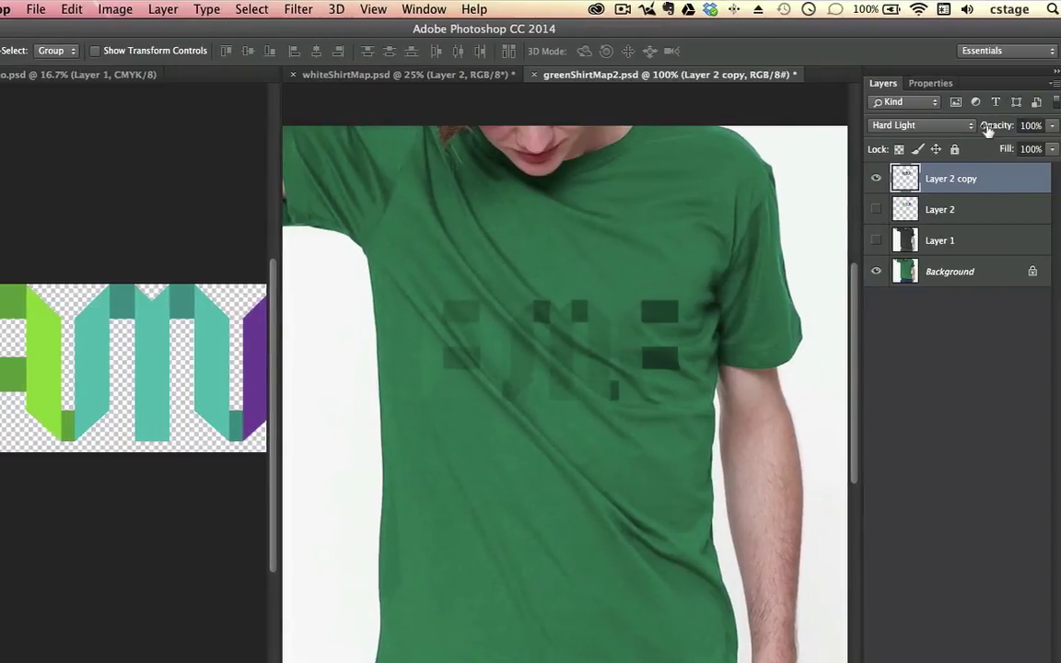
{"action": "left_click", "coordinate": [876, 209]}
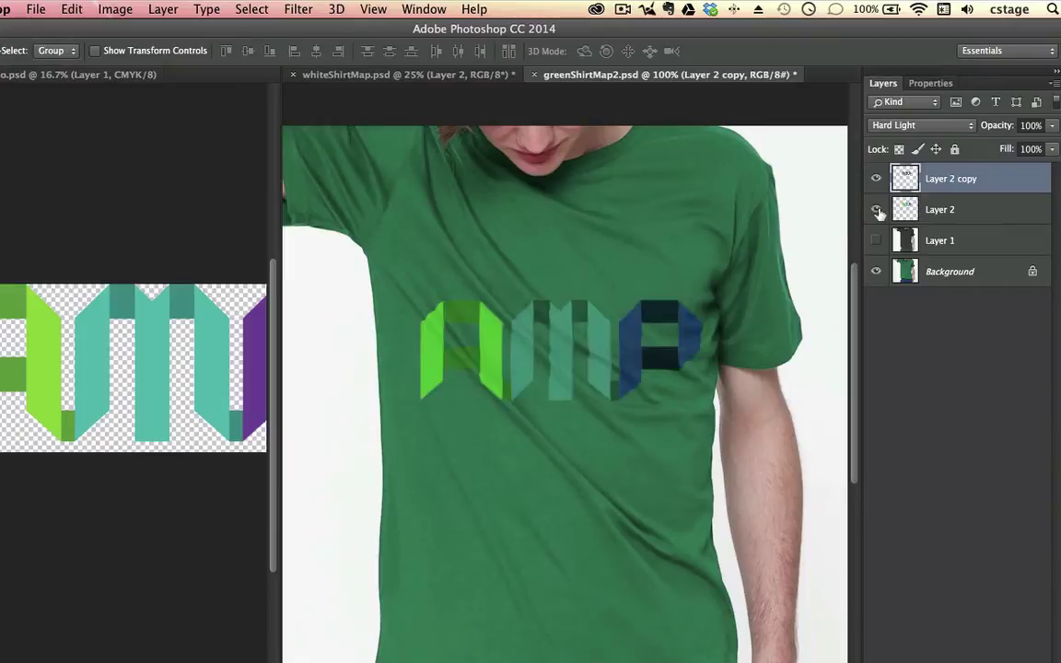
Try Vivid Light and Hard Light on Layer 2 copy, settling on Soft Light.
{"action": "left_click", "coordinate": [941, 130]}
{"action": "left_click", "coordinate": [940, 136]}
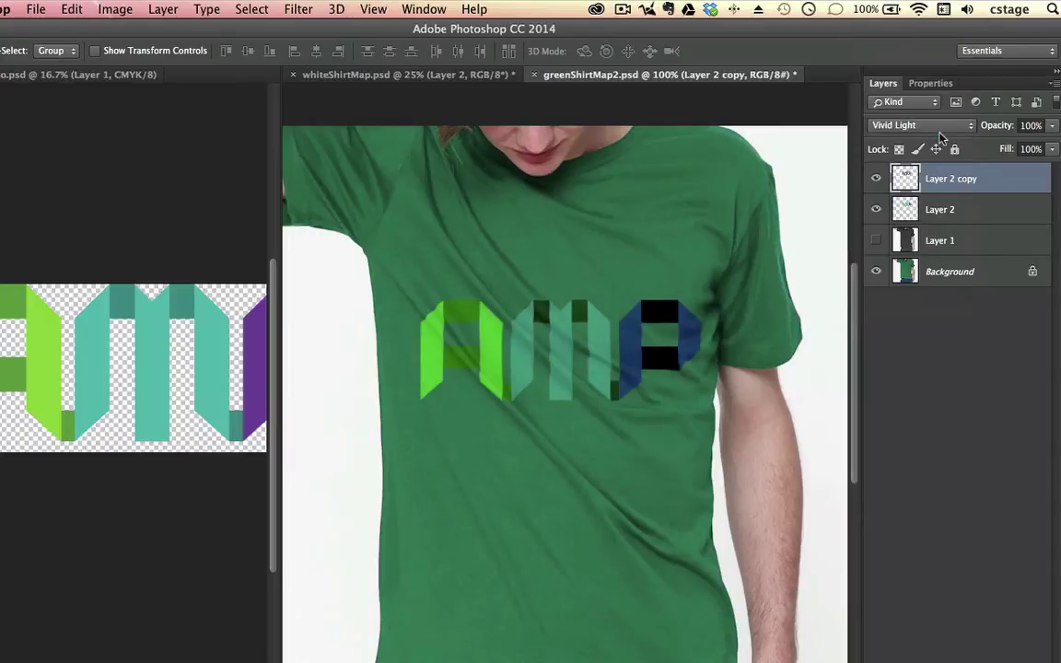
{"action": "left_click", "coordinate": [930, 125]}
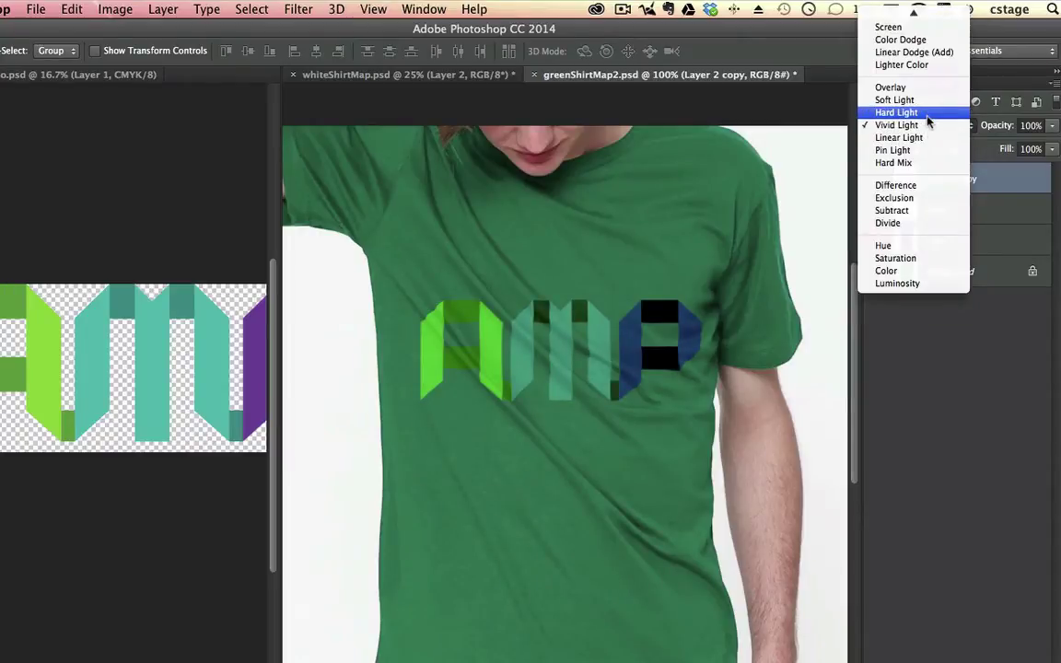
{"action": "left_click", "coordinate": [928, 109]}
{"action": "left_click", "coordinate": [926, 123]}
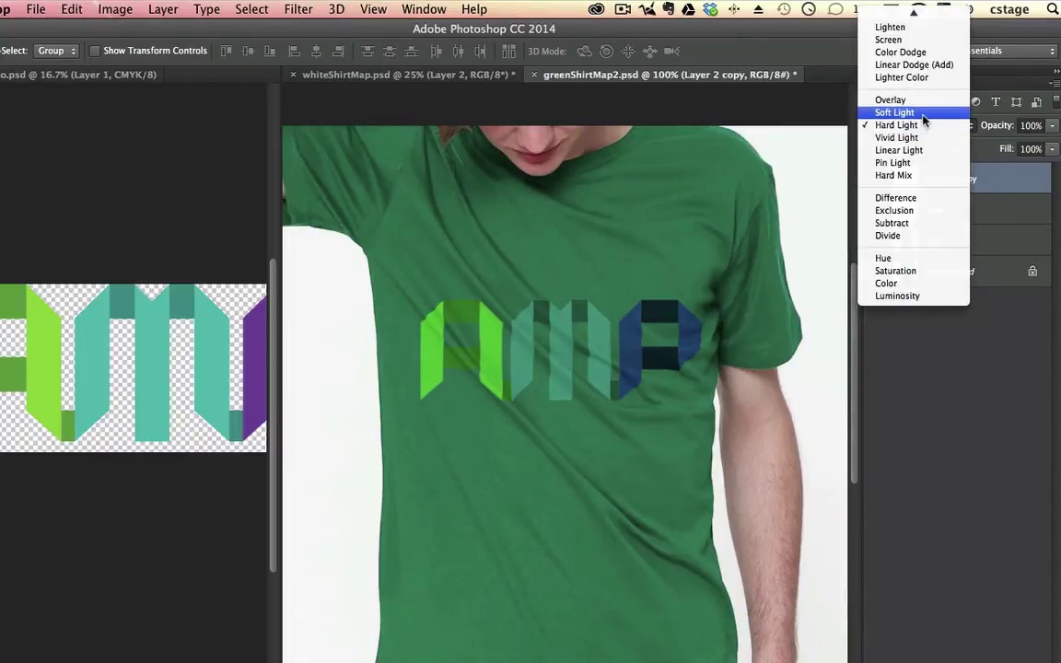
{"action": "left_click", "coordinate": [924, 109]}
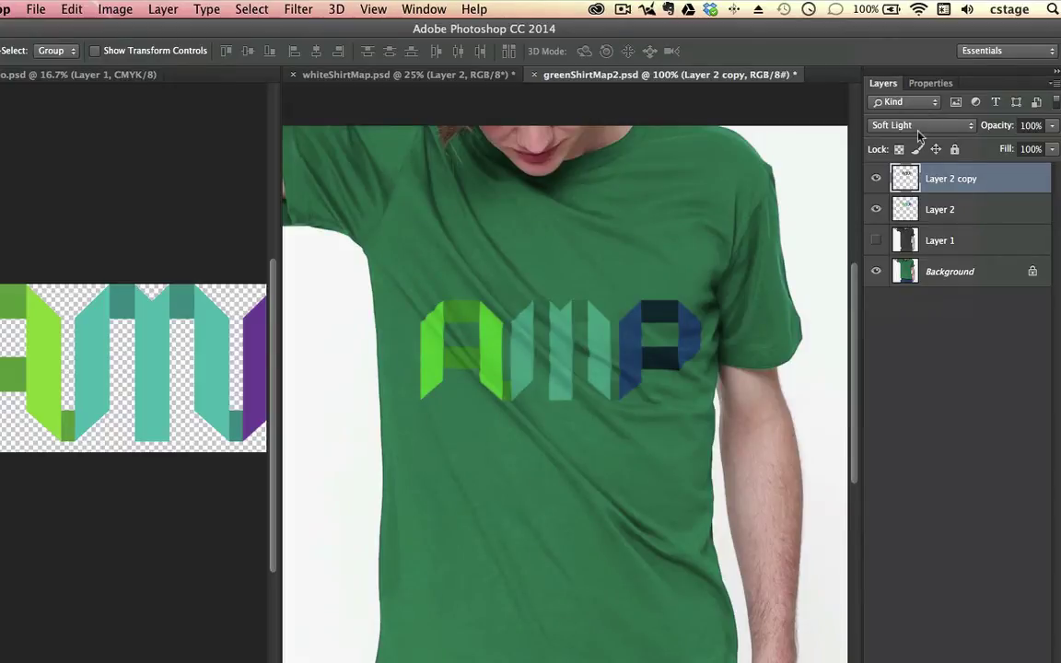
Toggle Layer 2 copy's visibility twice to compare the Soft Light blend.
{"action": "left_click", "coordinate": [876, 179]}
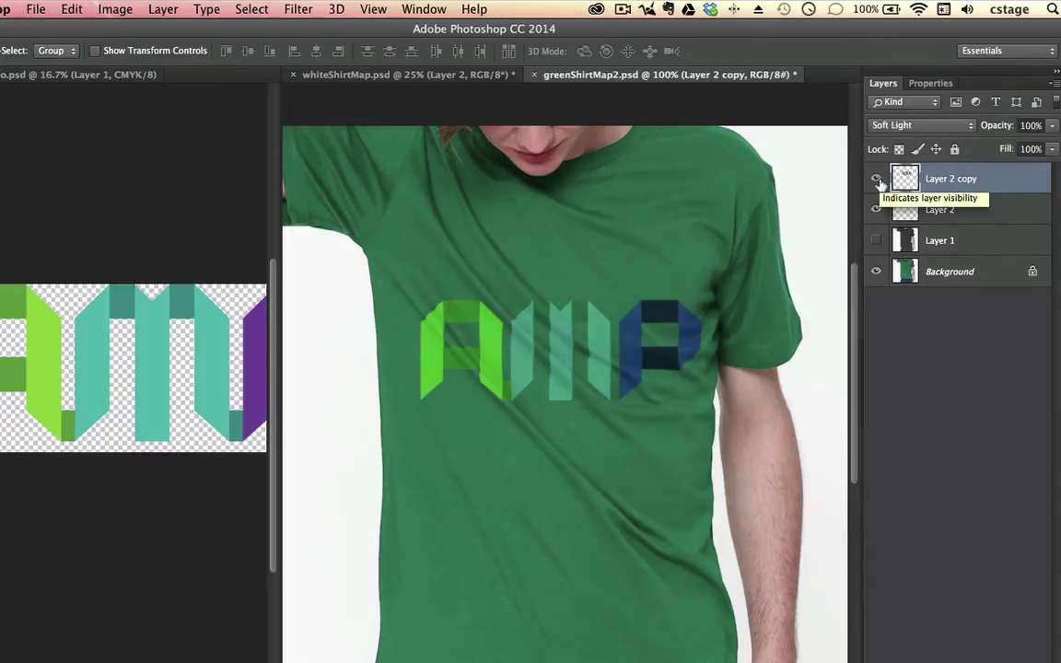
{"action": "left_click", "coordinate": [875, 179]}
{"action": "left_click", "coordinate": [877, 181]}
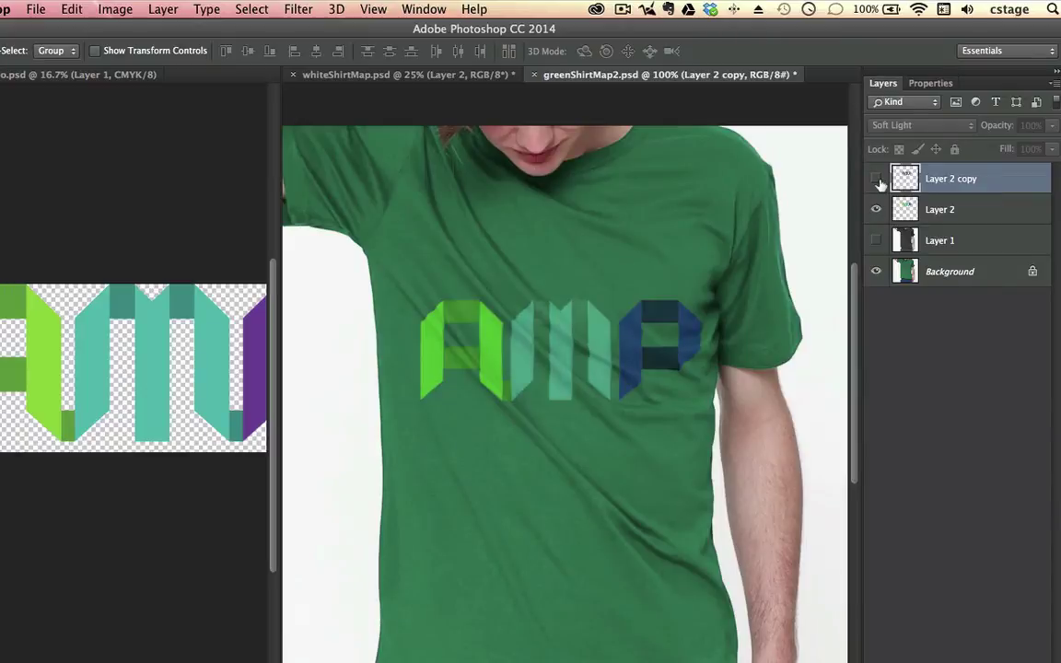
{"action": "left_click", "coordinate": [877, 181]}
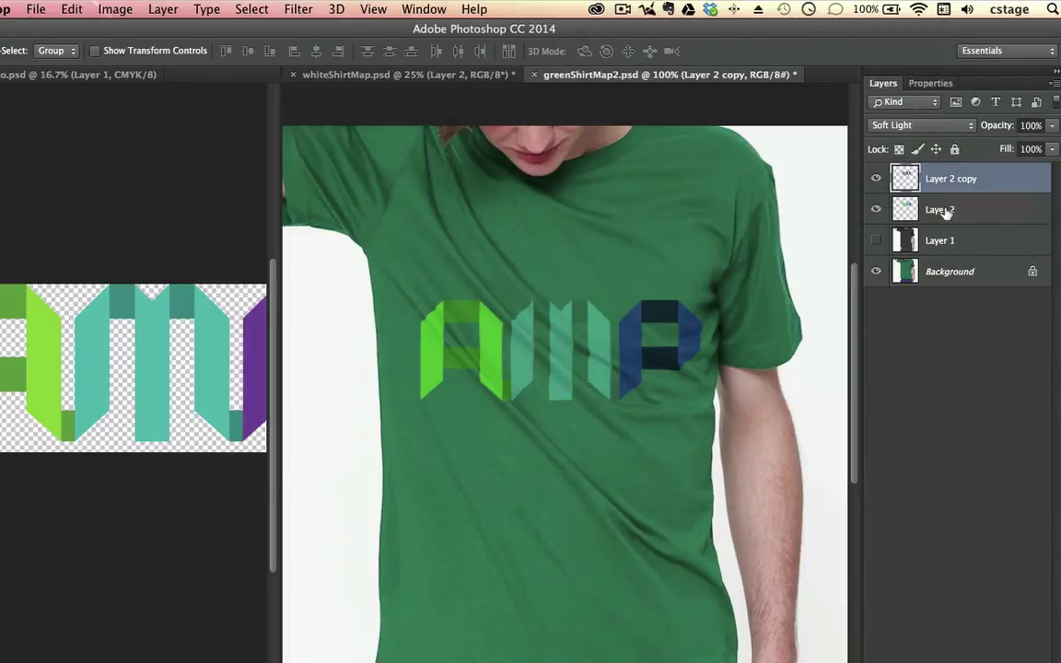
Add a Levels 1 adjustment layer with 'Use Previous Layer to Create Clipping Mask' ticked.
{"action": "left_click", "coordinate": [163, 9]}
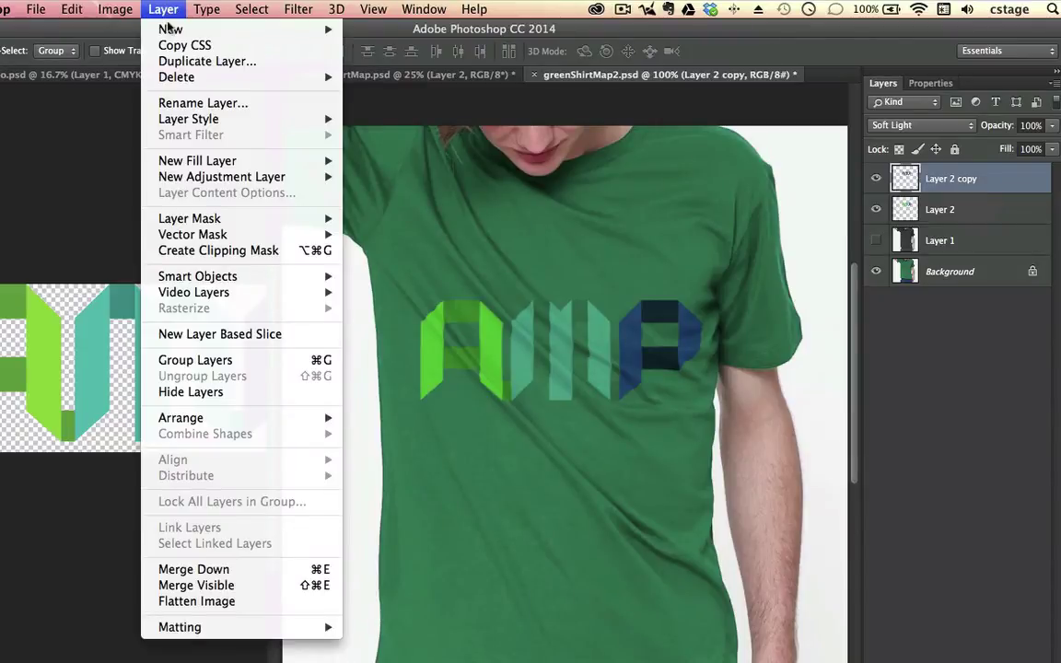
{"action": "mouse_move", "coordinate": [201, 177]}
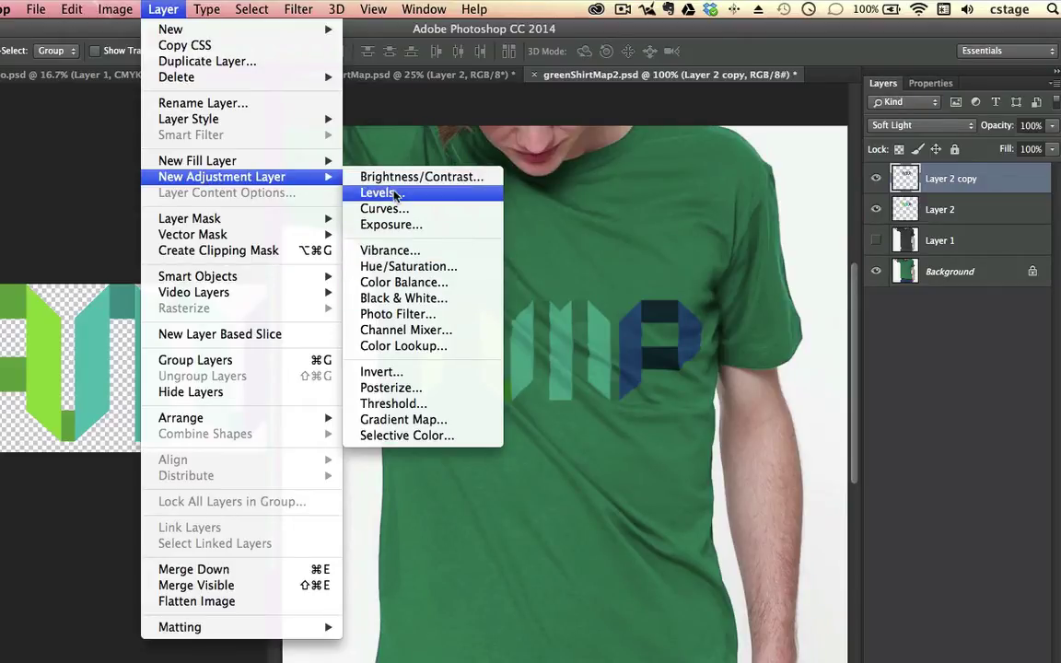
{"action": "left_click", "coordinate": [749, 270]}
{"action": "left_click_drag", "start_coordinate": [411, 266], "coordinate": [341, 181]}
{"action": "left_click", "coordinate": [339, 202]}
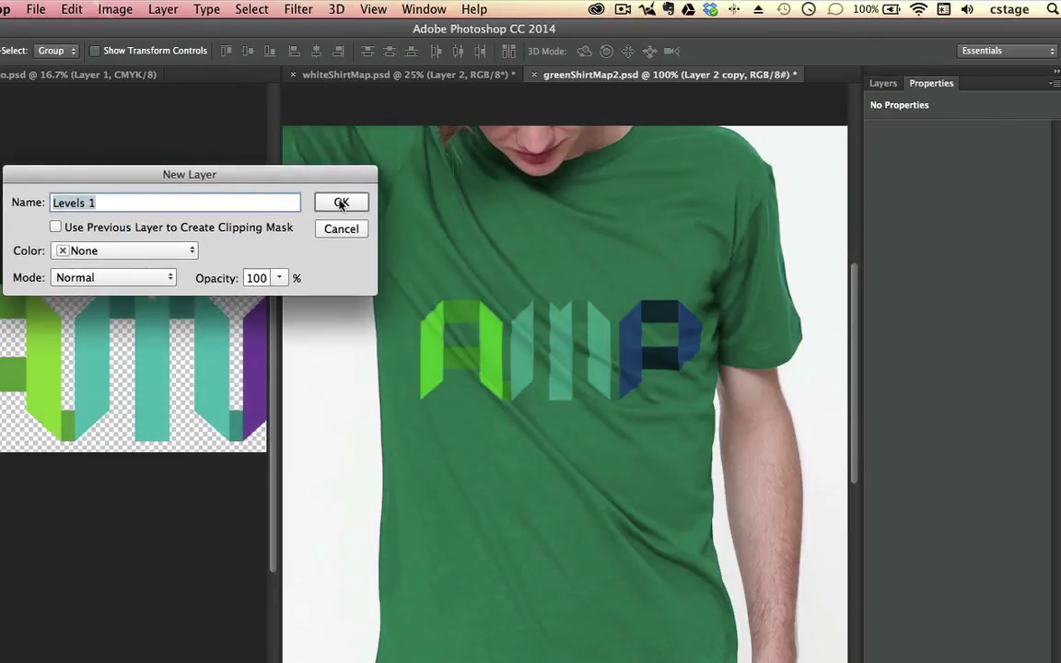
{"action": "left_click", "coordinate": [56, 228]}
{"action": "key", "text": "Return"}
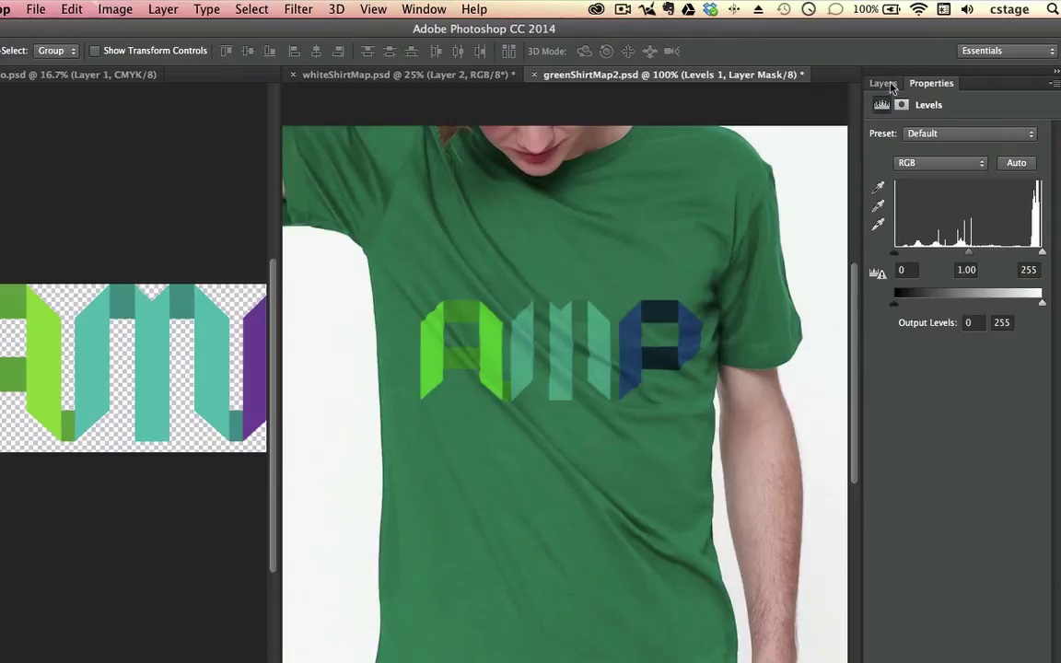
Float the Levels Properties panel and toggle Levels 1's clipping to Layer 2 copy.
{"action": "left_click_drag", "start_coordinate": [931, 83], "coordinate": [519, 443]}
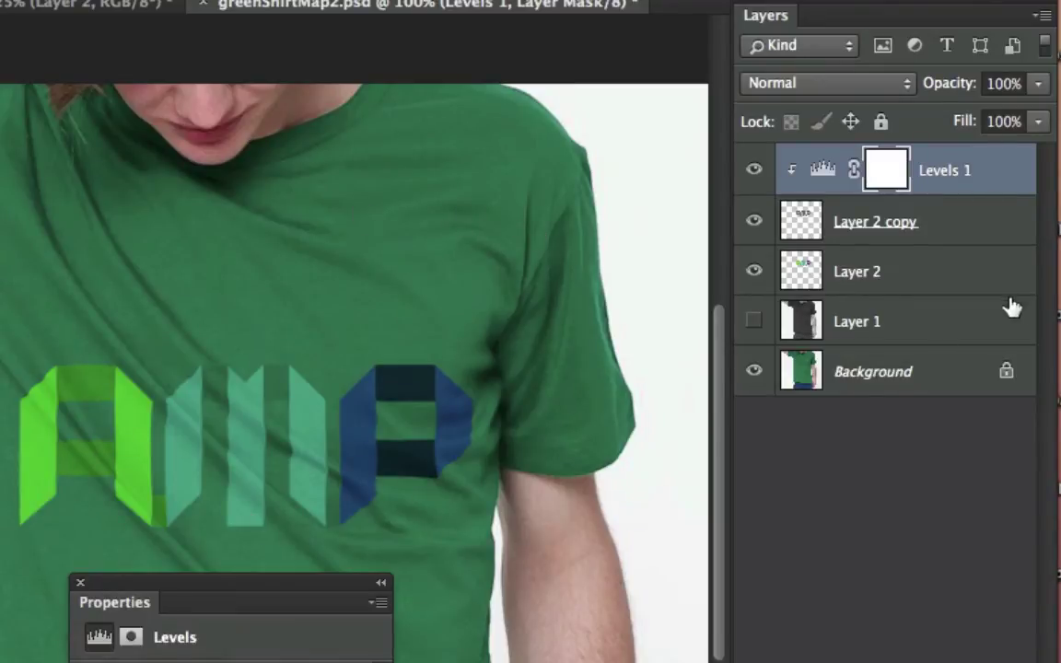
{"action": "left_click", "coordinate": [979, 189], "text": "alt"}
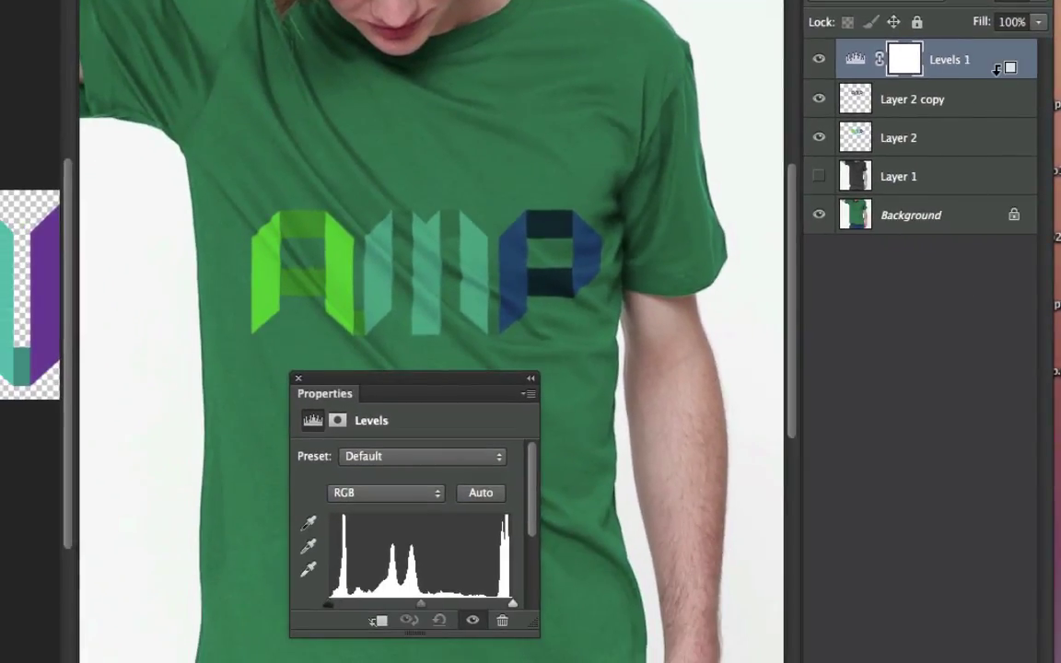
{"action": "left_click", "coordinate": [997, 68], "text": "alt"}
{"action": "left_click", "coordinate": [996, 67], "text": "alt"}
{"action": "left_click", "coordinate": [996, 68], "text": "alt"}
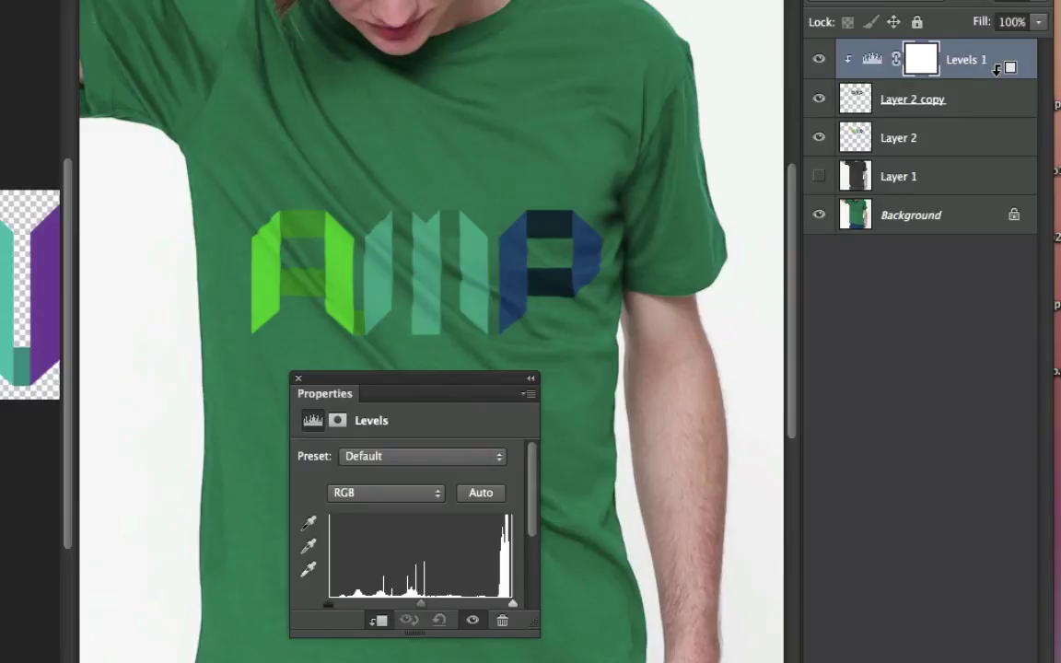
{"action": "left_click", "coordinate": [996, 68], "text": "alt"}
{"action": "left_click", "coordinate": [996, 68], "text": "alt"}
{"action": "left_click", "coordinate": [996, 68], "text": "alt"}
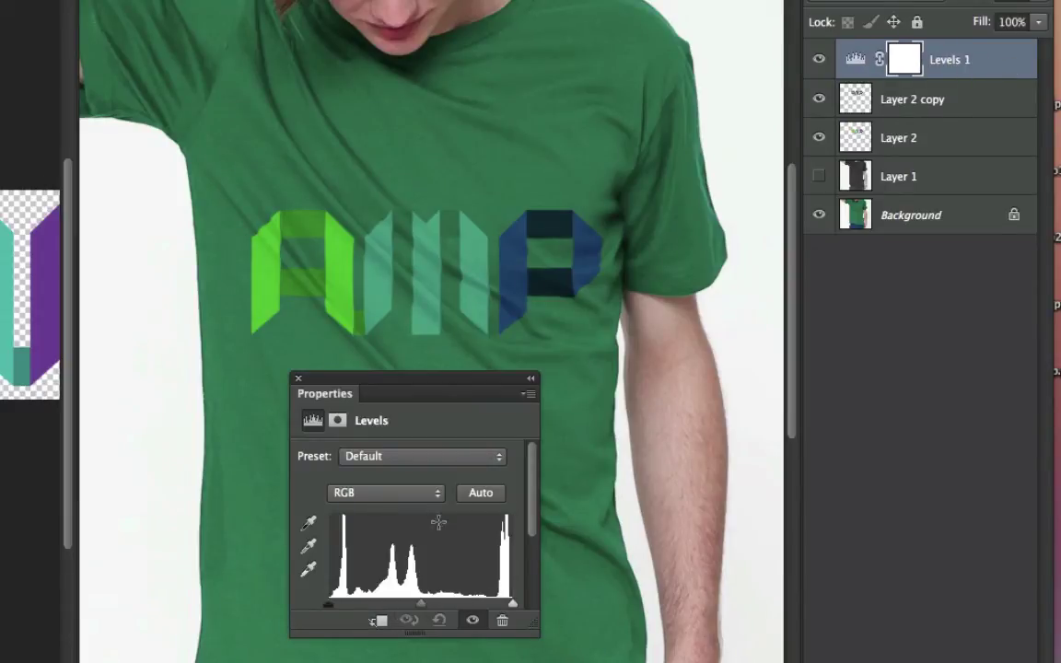
Adjust the black and midtone input sliders, then clip Levels 1 to Layer 2 copy again.
{"action": "mouse_move", "coordinate": [328, 614]}
{"action": "left_mouse_down"}
{"action": "mouse_move", "coordinate": [373, 615]}
{"action": "mouse_move", "coordinate": [329, 611]}
{"action": "left_mouse_up"}
{"action": "left_click", "coordinate": [409, 619]}
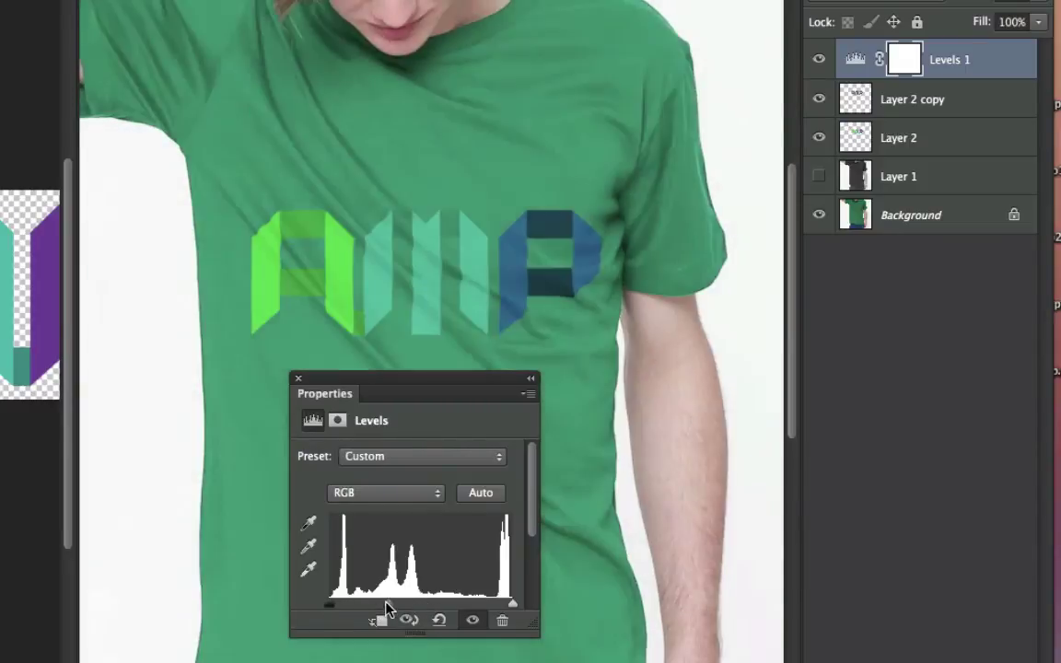
{"action": "left_click_drag", "start_coordinate": [425, 603], "coordinate": [429, 605]}
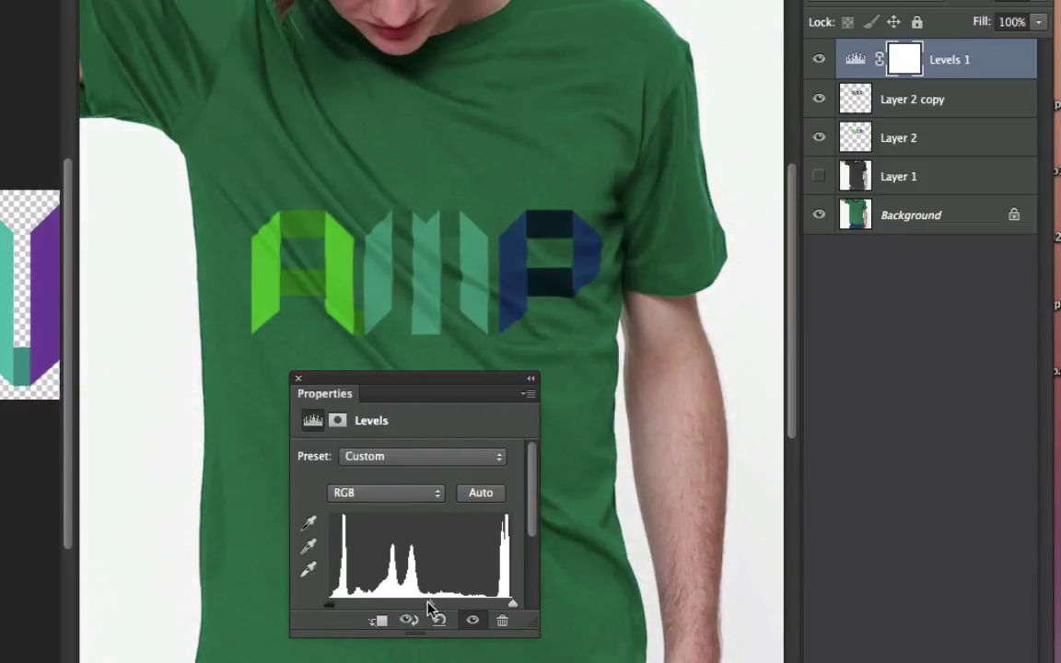
{"action": "left_click", "coordinate": [991, 79], "text": "alt"}
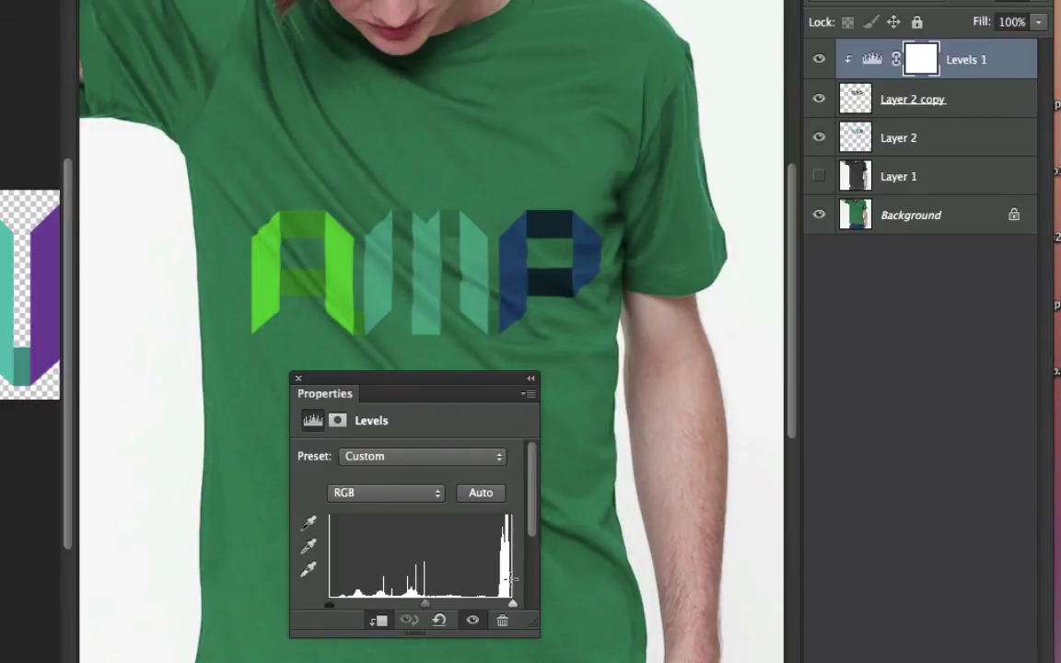
Nudge the Levels white input slider lower and push the midtone slider darker.
{"action": "left_click_drag", "start_coordinate": [509, 606], "coordinate": [505, 604]}
{"action": "left_click_drag", "start_coordinate": [430, 605], "coordinate": [438, 605]}
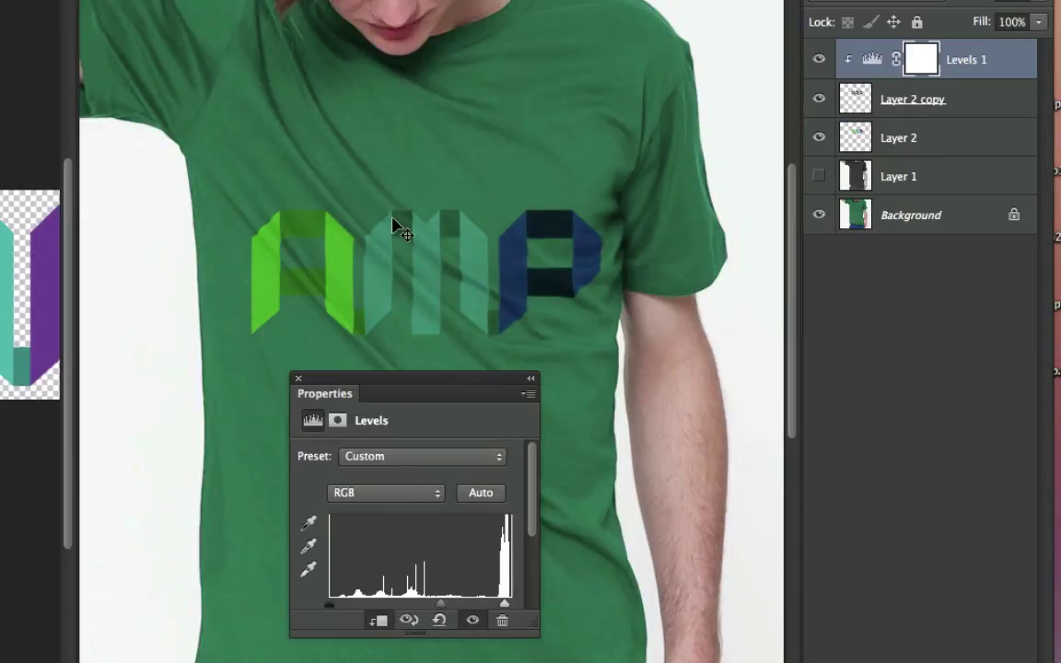
Zoom into the AMP letters and compare the Levels result before and after.
{"action": "key", "text": "super+equal"}
{"action": "key", "text": "super+equal"}
{"action": "key", "text": "super+equal"}
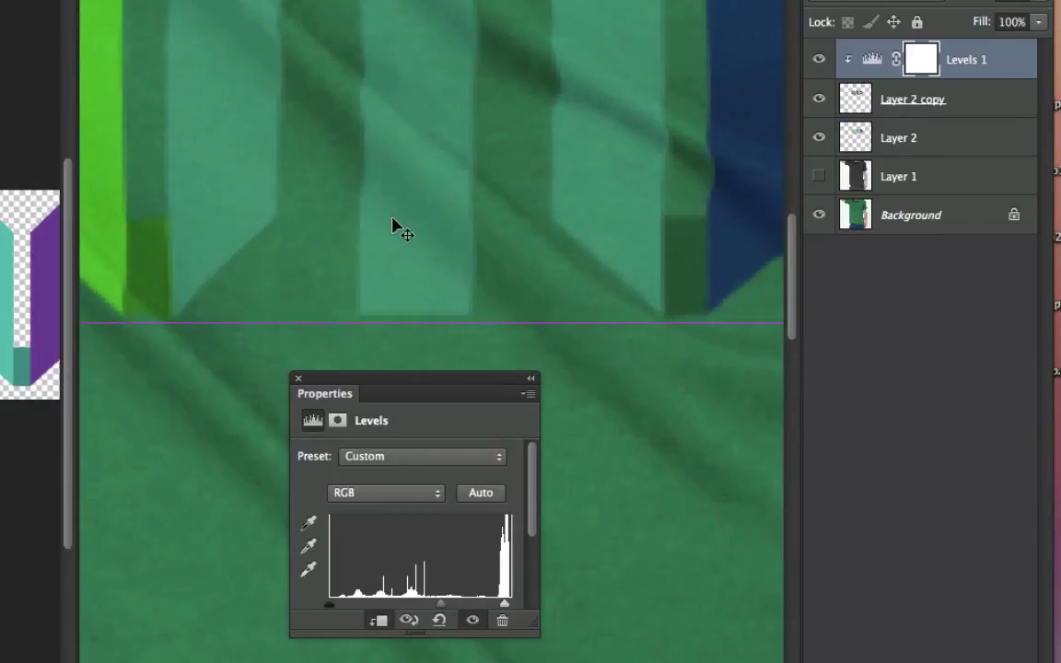
{"action": "left_click_drag", "start_coordinate": [263, 197], "coordinate": [306, 187]}
{"action": "left_click_drag", "start_coordinate": [599, 224], "coordinate": [439, 44]}
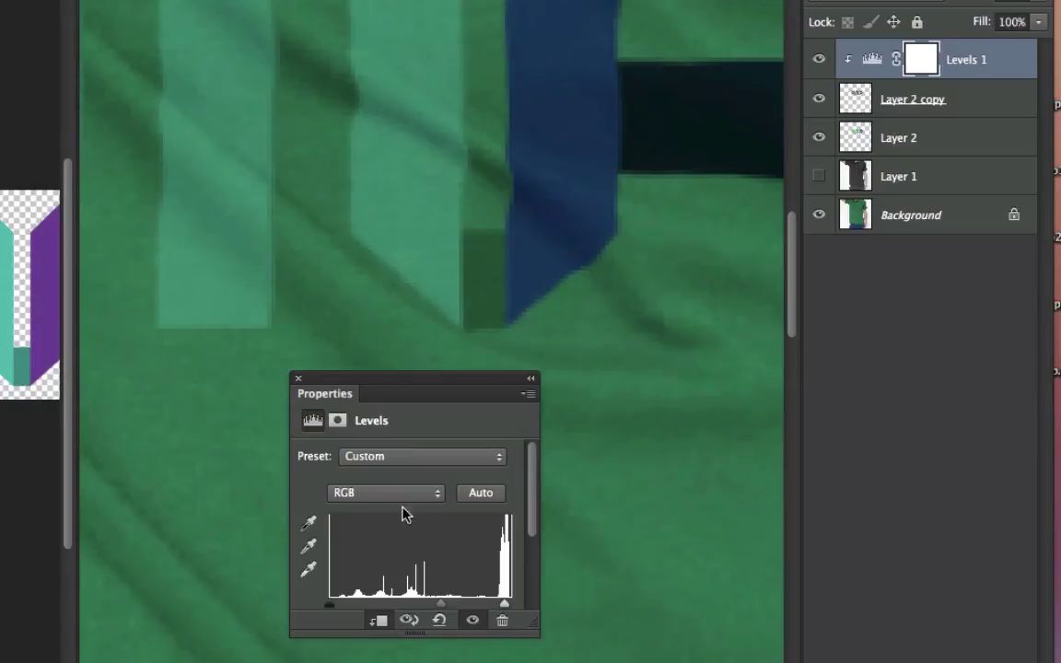
{"action": "left_click", "coordinate": [439, 619]}
{"action": "left_click", "coordinate": [439, 619]}
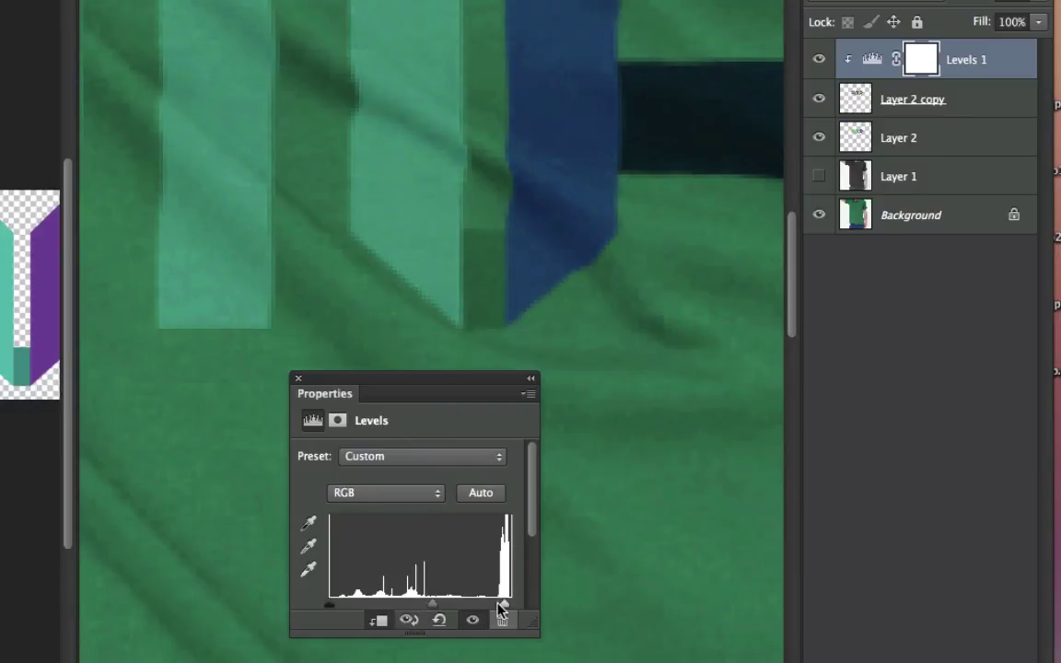
Lower the Levels white input point to brighten the logo and view the whole shirt.
{"action": "left_click_drag", "start_coordinate": [504, 604], "coordinate": [485, 605]}
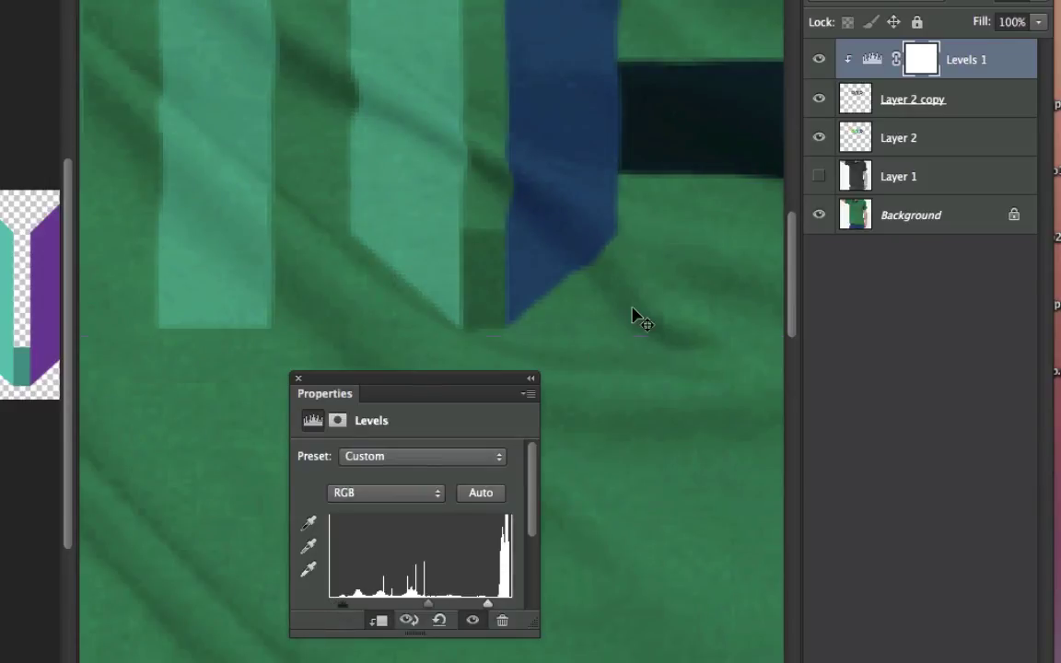
{"action": "key", "text": "ctrl+minus"}
{"action": "key", "text": "ctrl+minus"}
{"action": "key", "text": "ctrl+minus"}
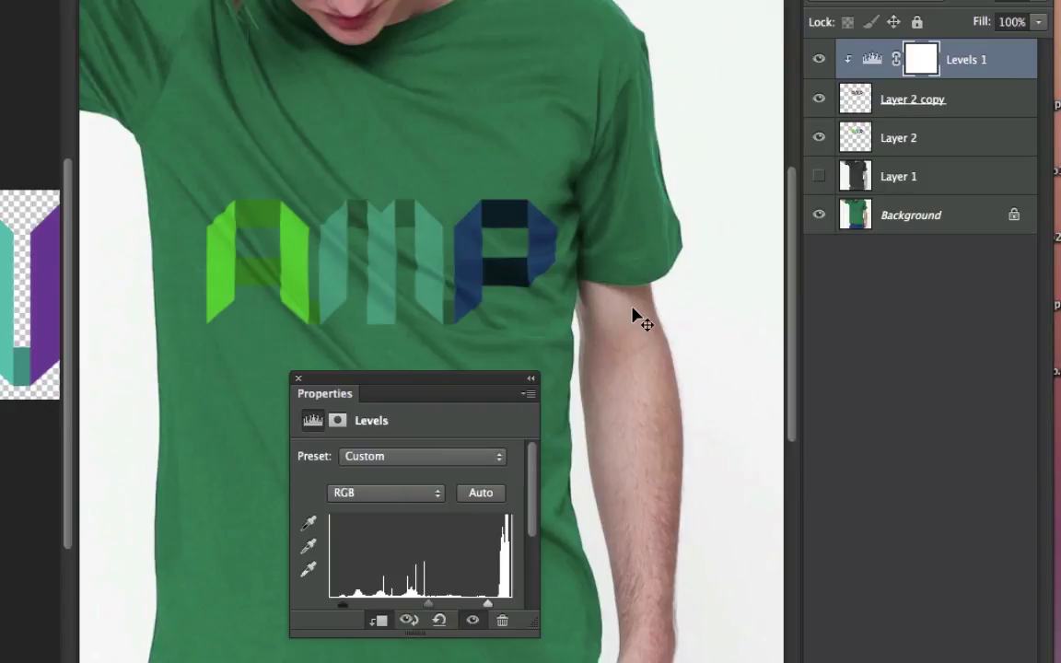
{"action": "left_click_drag", "start_coordinate": [423, 378], "coordinate": [653, 385]}
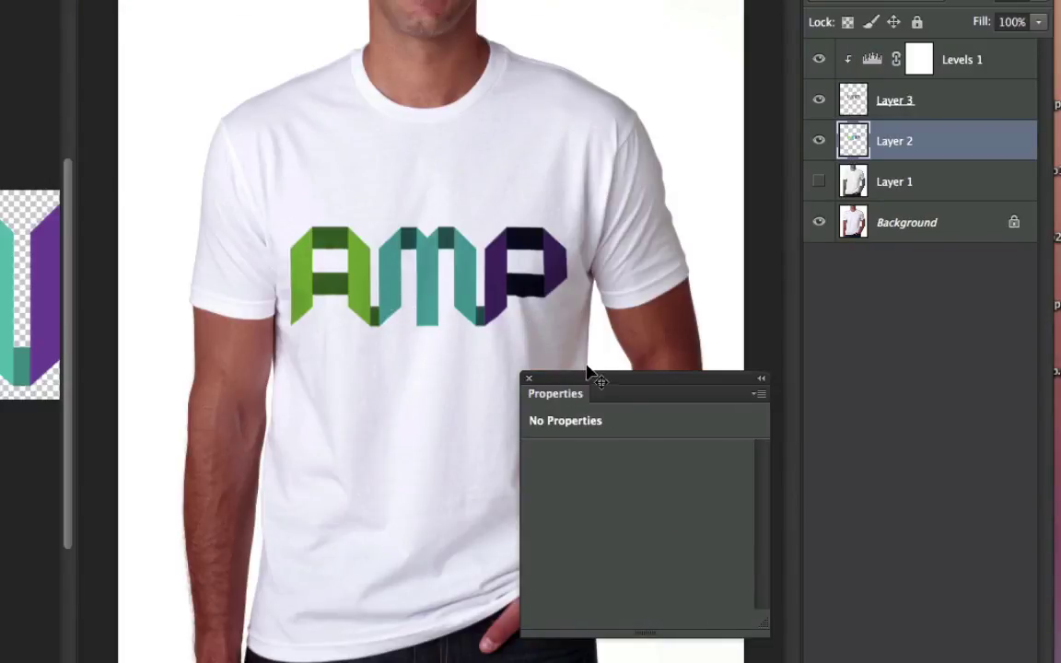
Inspect the AMP lettering up close on the white shirt, from the letter edges to the P and M.
{"action": "left_click_drag", "start_coordinate": [587, 372], "coordinate": [603, 425]}
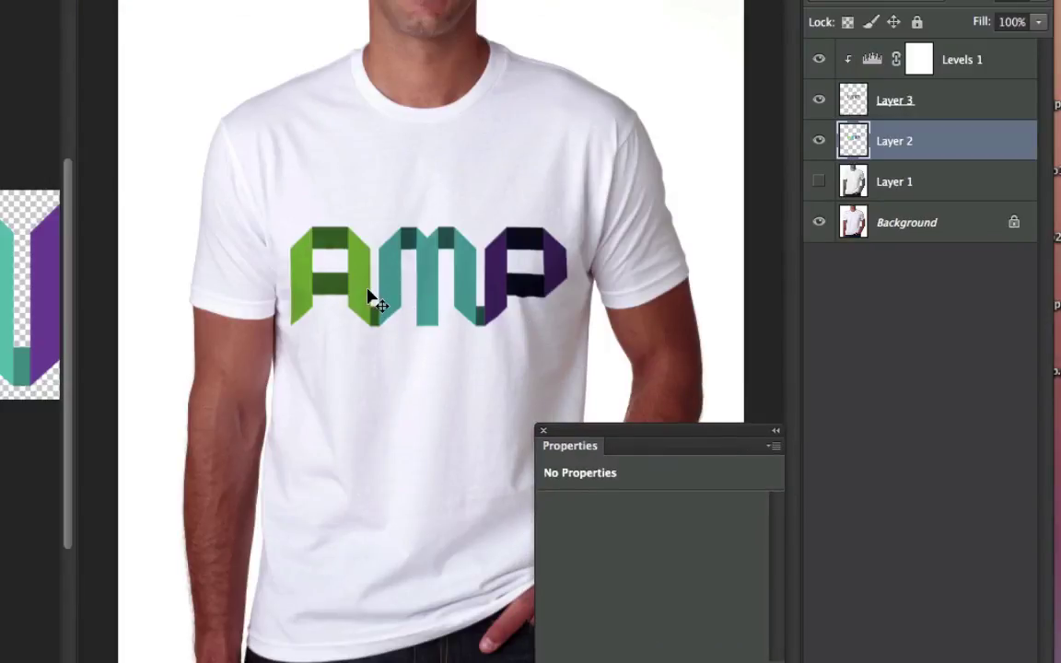
{"action": "key", "text": "ctrl+plus"}
{"action": "key", "text": "ctrl+plus"}
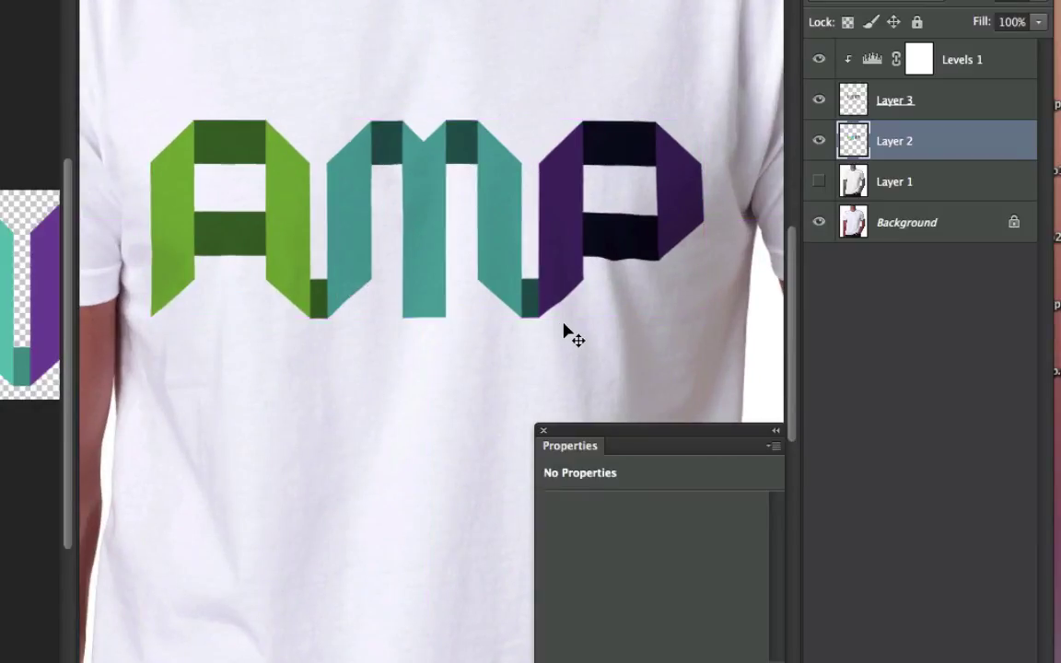
{"action": "key", "text": "ctrl+plus"}
{"action": "key", "text": "ctrl+plus"}
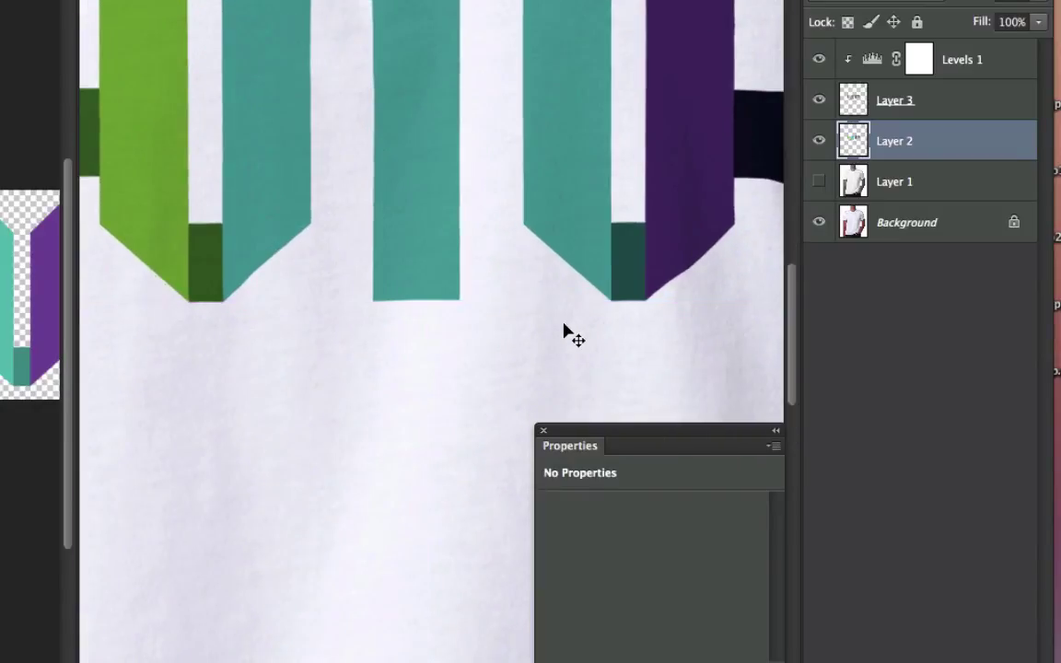
{"action": "left_click_drag", "start_coordinate": [604, 243], "coordinate": [442, 284]}
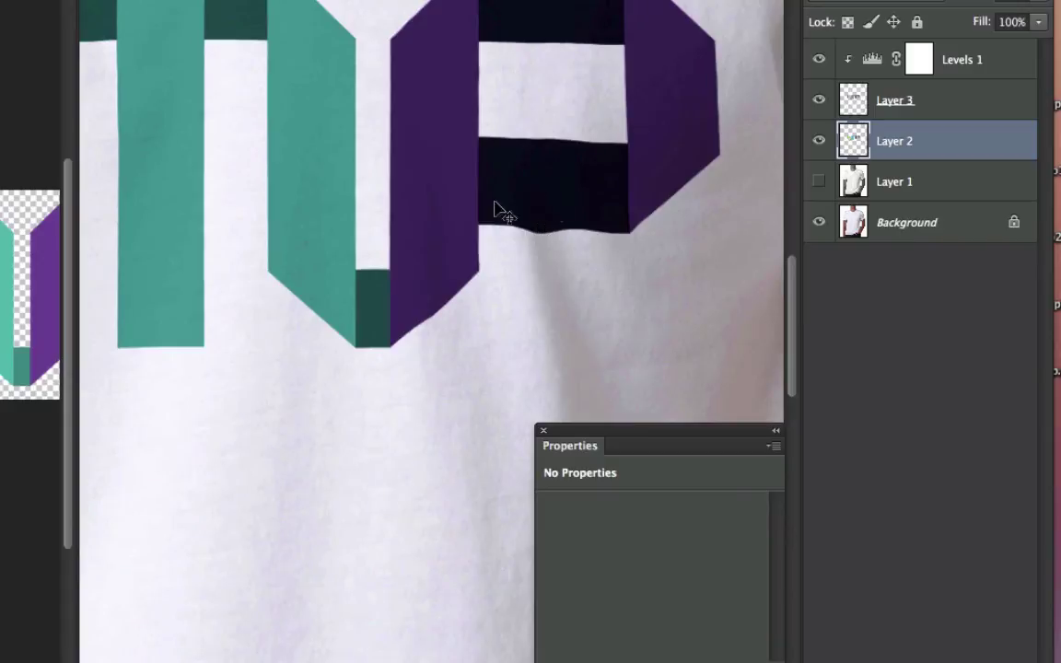
{"action": "left_click_drag", "start_coordinate": [407, 369], "coordinate": [531, 393]}
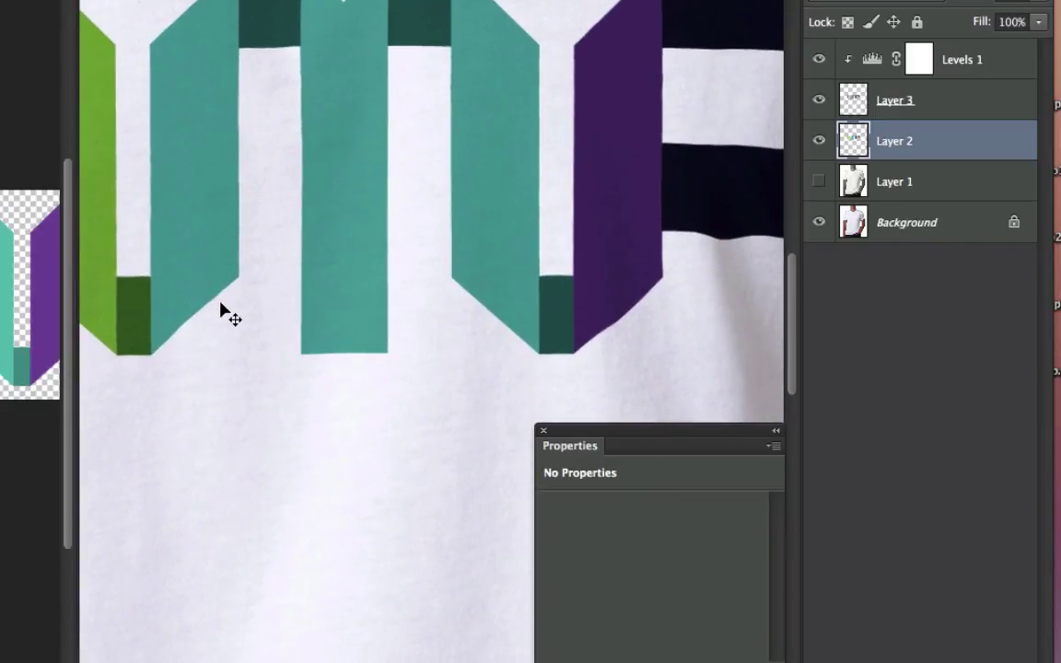
{"action": "left_click_drag", "start_coordinate": [157, 374], "coordinate": [281, 404]}
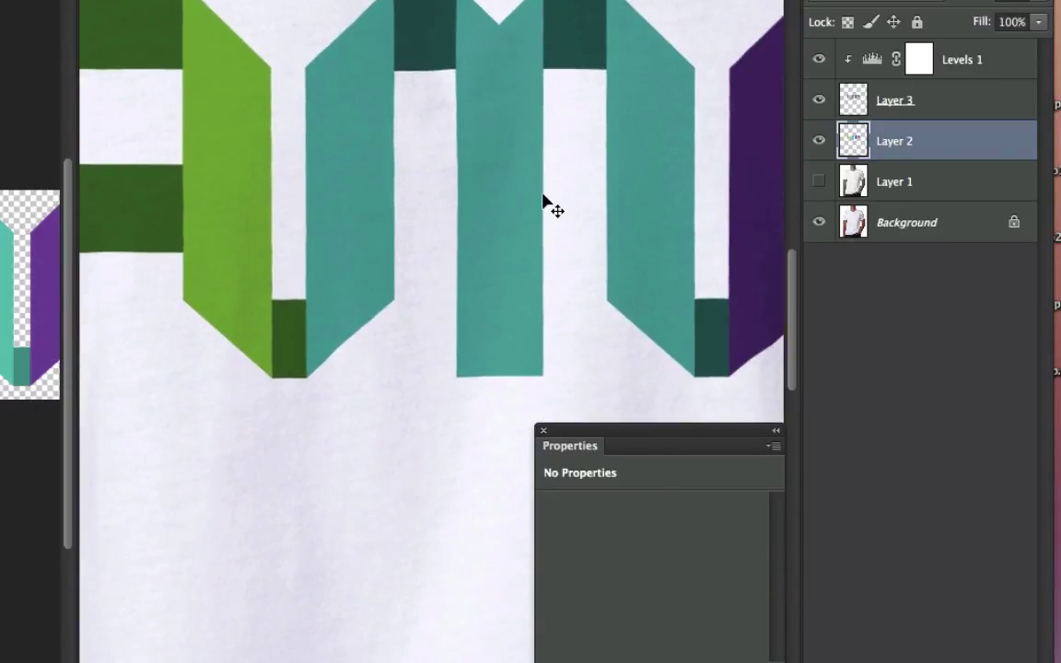
{"action": "key", "text": "ctrl+minus"}
{"action": "key", "text": "ctrl+minus"}
{"action": "key", "text": "ctrl+minus"}
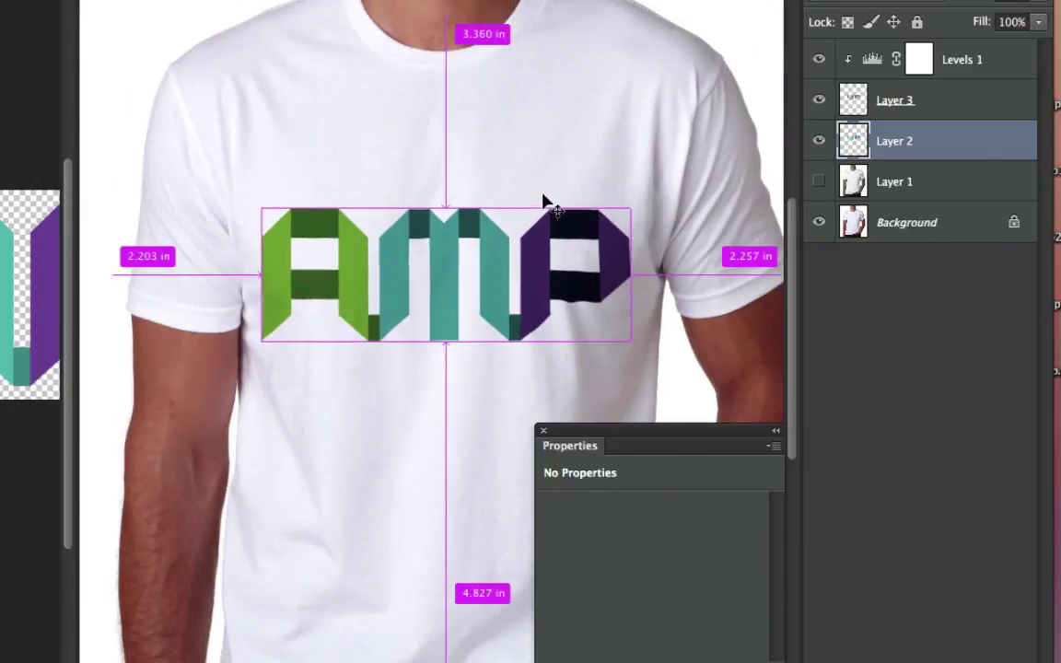